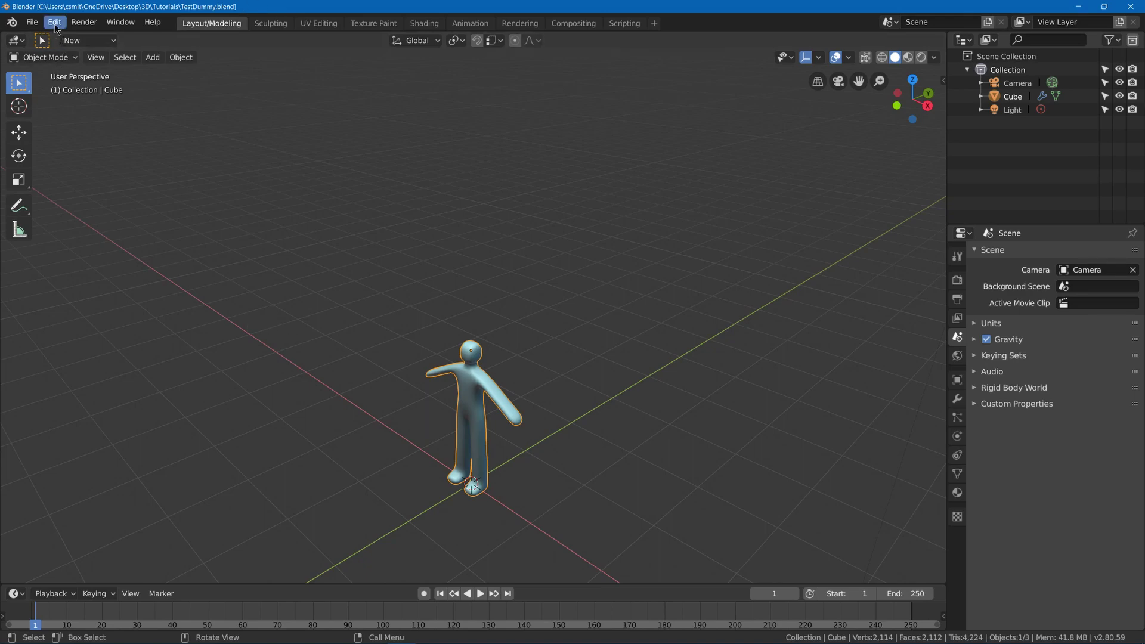
# Find 'rigi' in the add-ons, enable Rigging: Rigify, and save the preferences
pyautogui.click(55, 26)
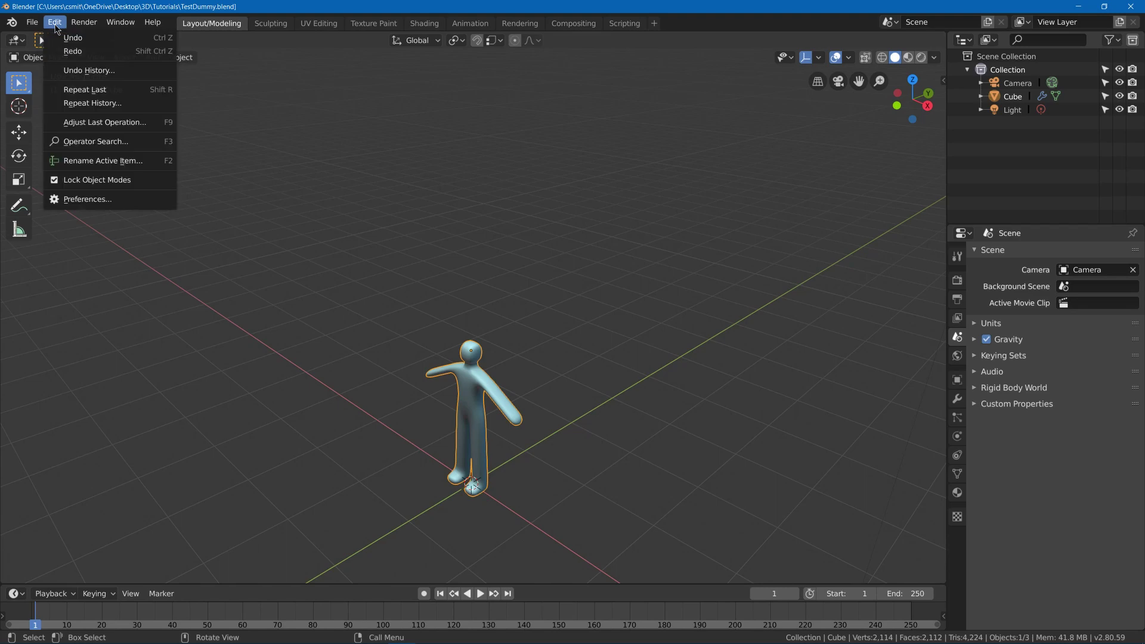
pyautogui.click(101, 201)
pyautogui.click(111, 202)
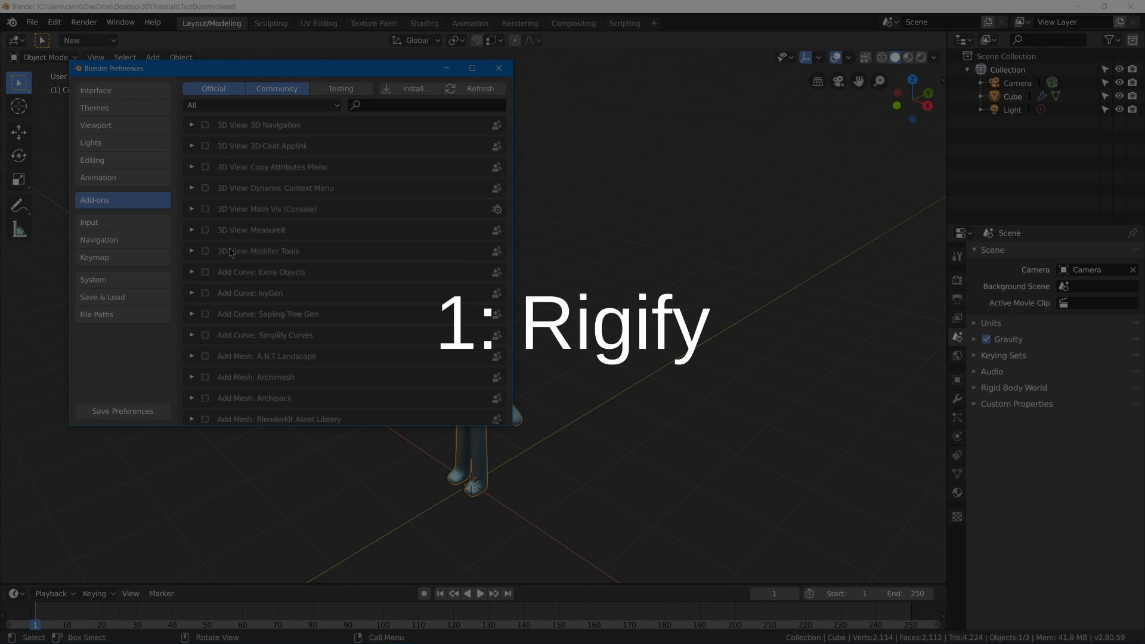
pyautogui.click(377, 107)
pyautogui.write('r')
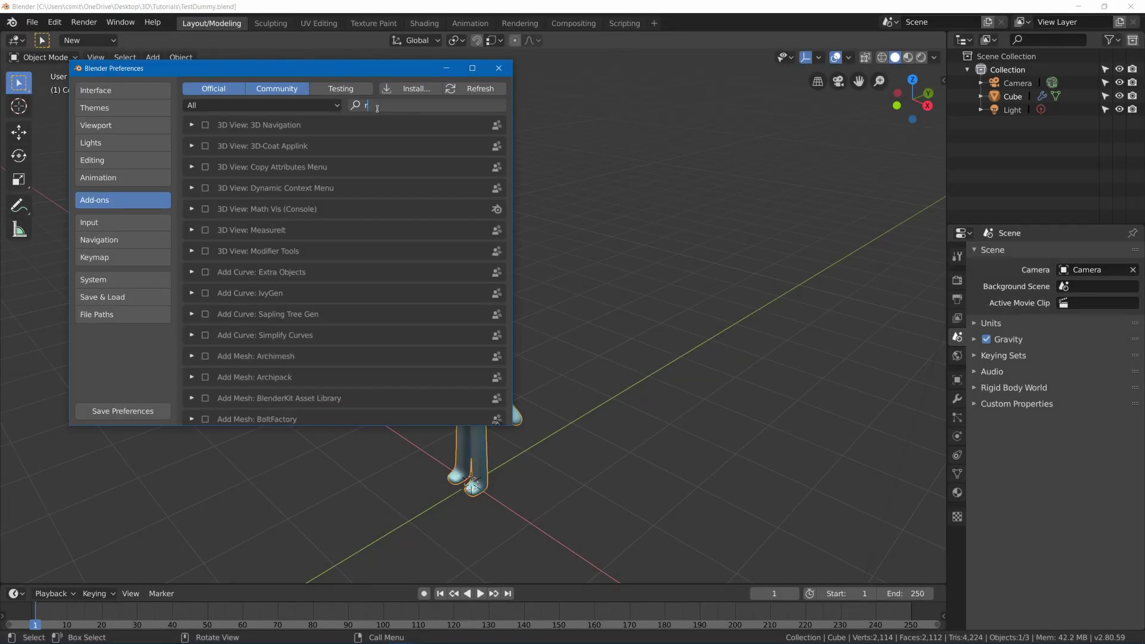
pyautogui.write('igi')
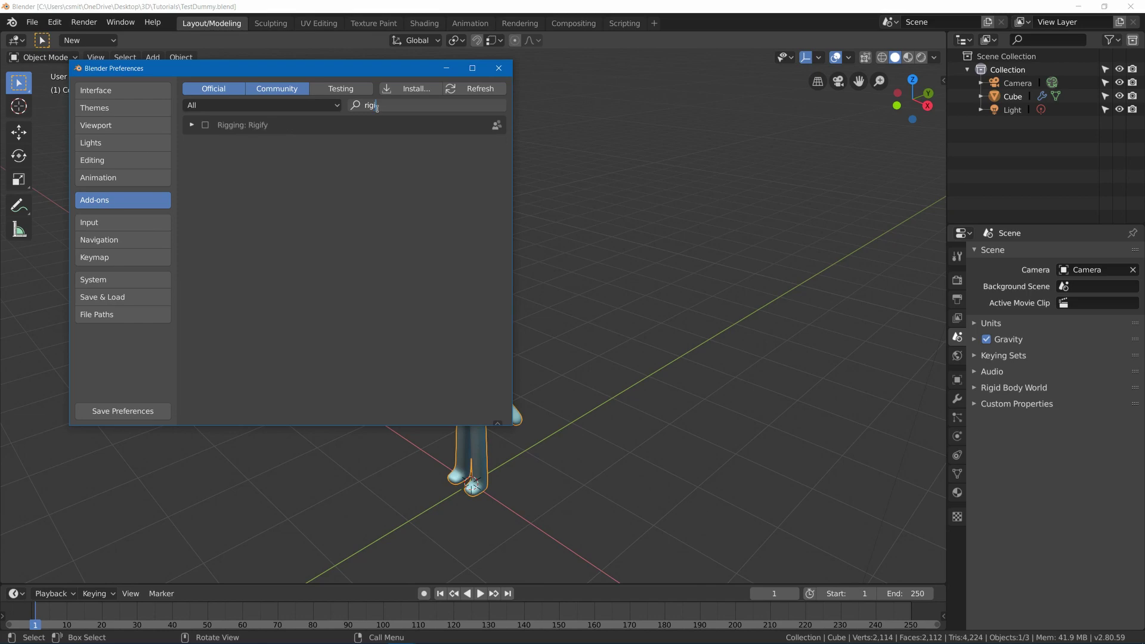
pyautogui.click(205, 127)
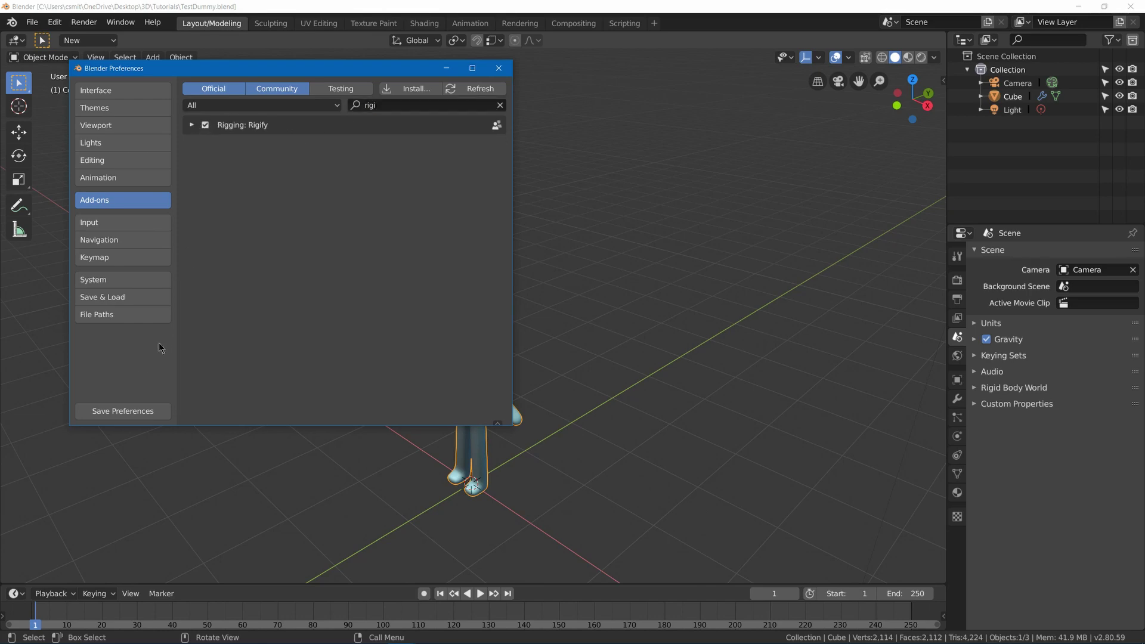
pyautogui.click(120, 409)
pyautogui.moveTo(212, 72); pyautogui.dragTo(34, 189)
# Frame the dummy, add a Human (Meta-Rig) armature, then undo it
pyautogui.hotkey('alt', 'F4')
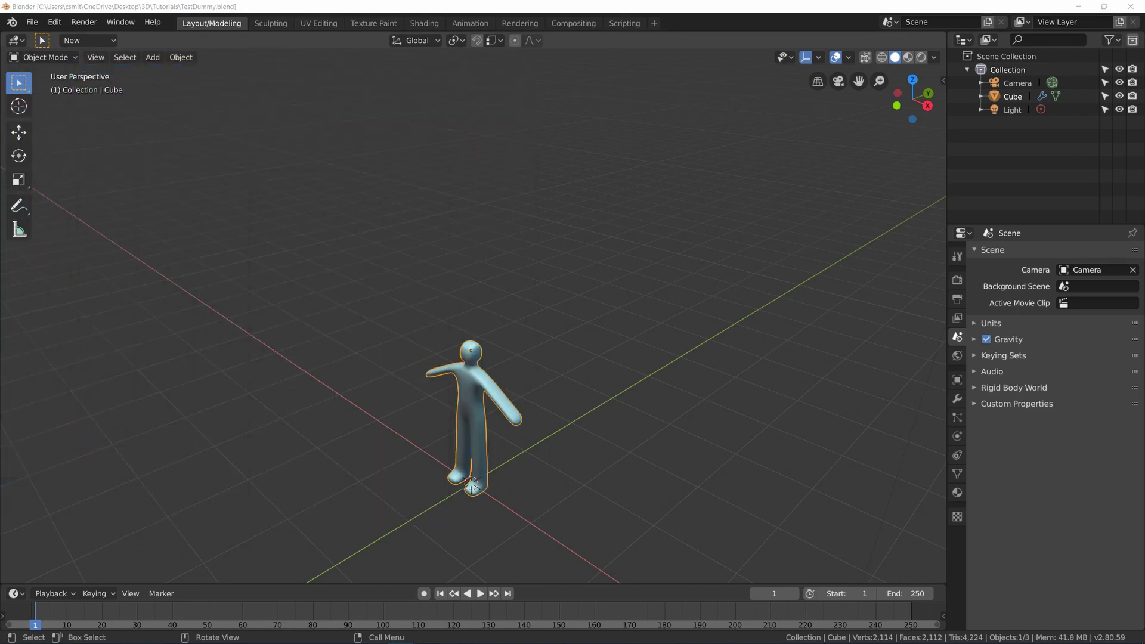
pyautogui.press('KP_Decimal')
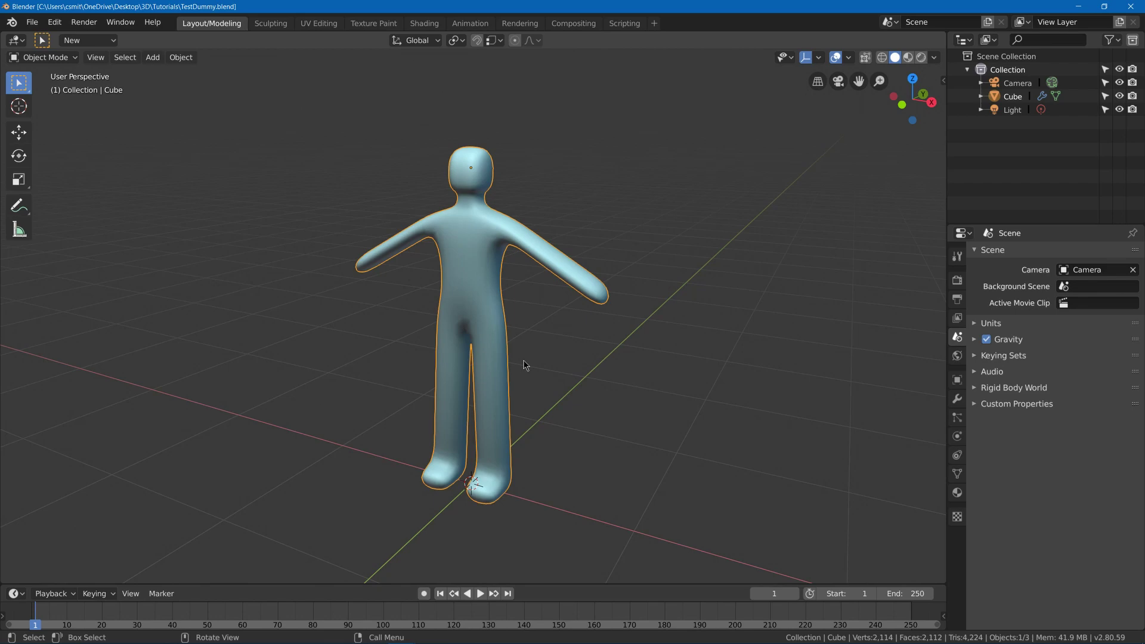
pyautogui.hotkey('shift', 'a')
pyautogui.moveTo(526, 359)
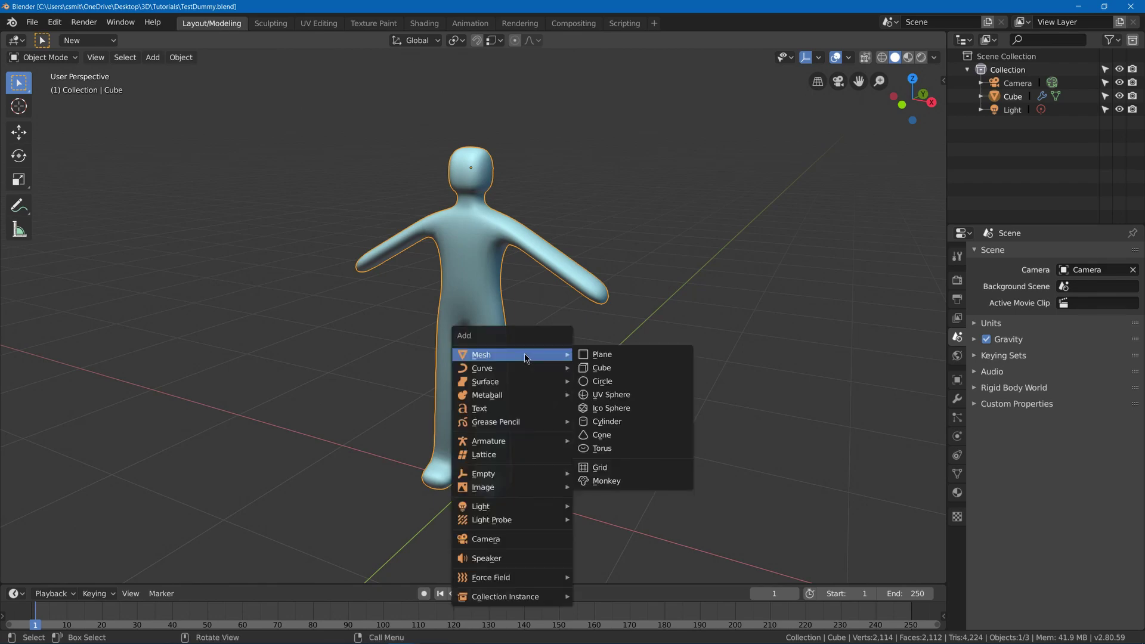
pyautogui.moveTo(518, 448)
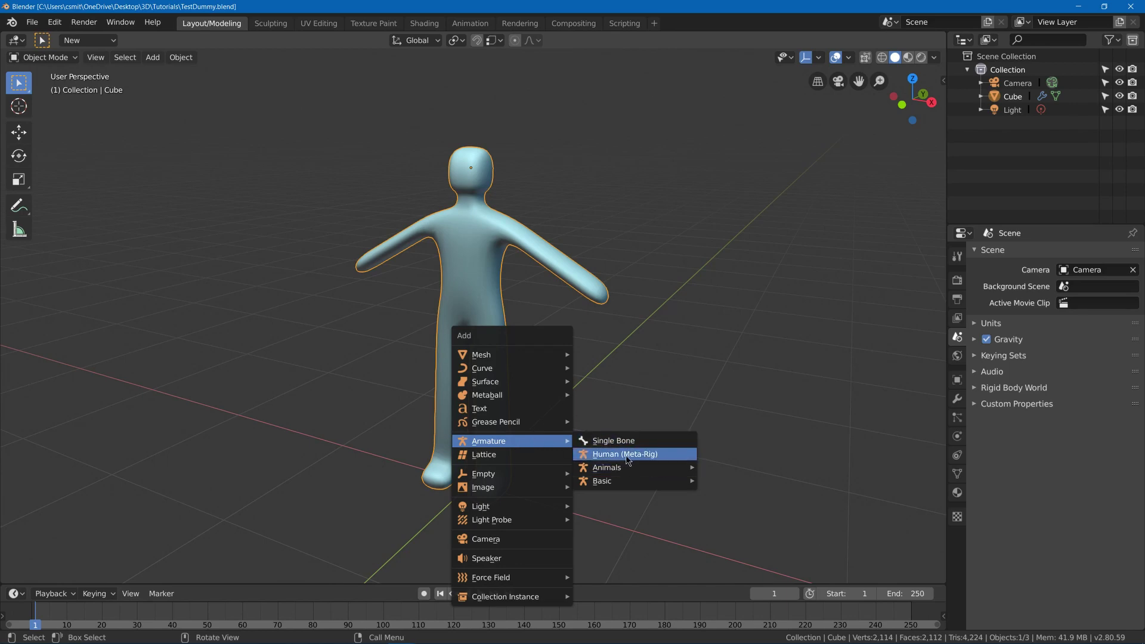
pyautogui.moveTo(624, 482)
pyautogui.click(633, 455)
pyautogui.hotkey('ctrl', 'z')
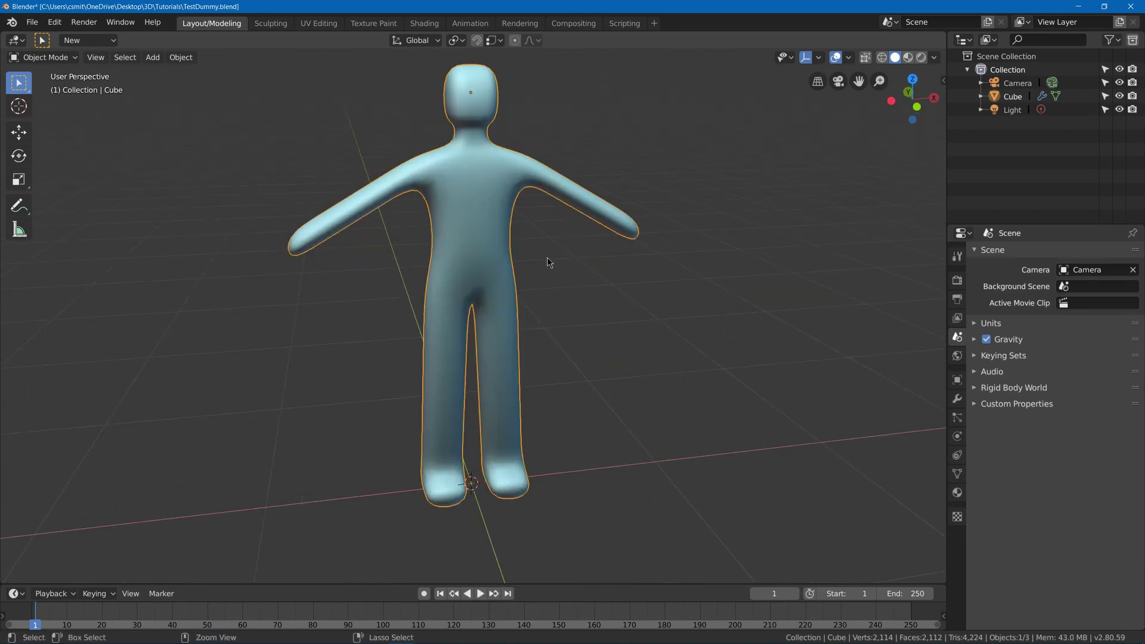
# Browse the Armature add menu to the Basic meta-rig templates
pyautogui.scroll(2, 537, 266)
pyautogui.hotkey('shift', 'a')
pyautogui.moveTo(524, 272)
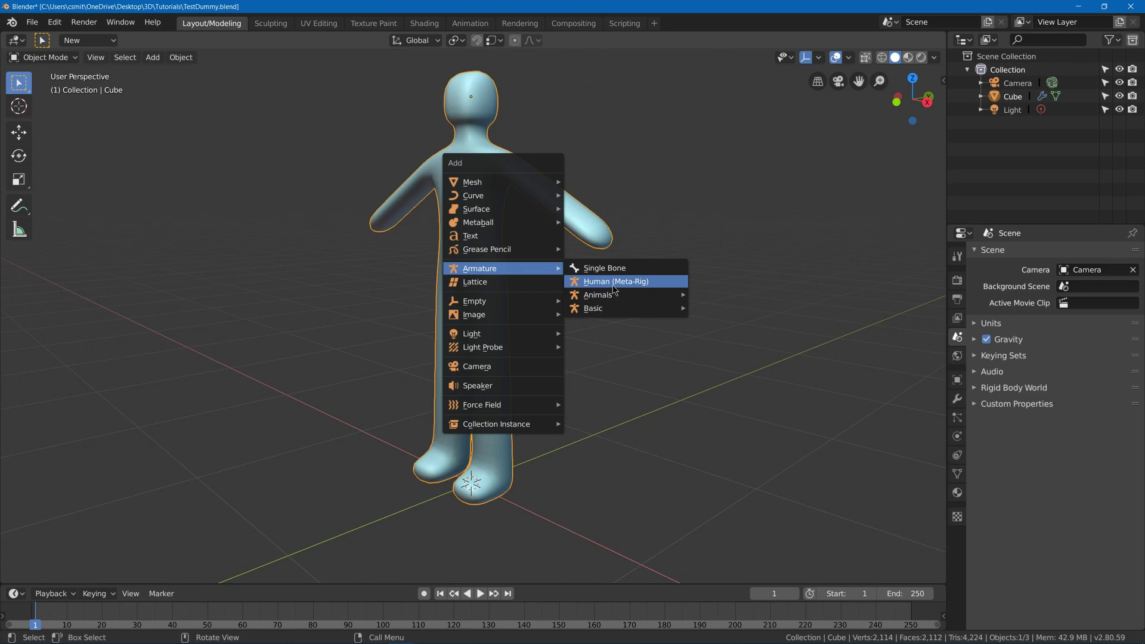
pyautogui.moveTo(614, 309)
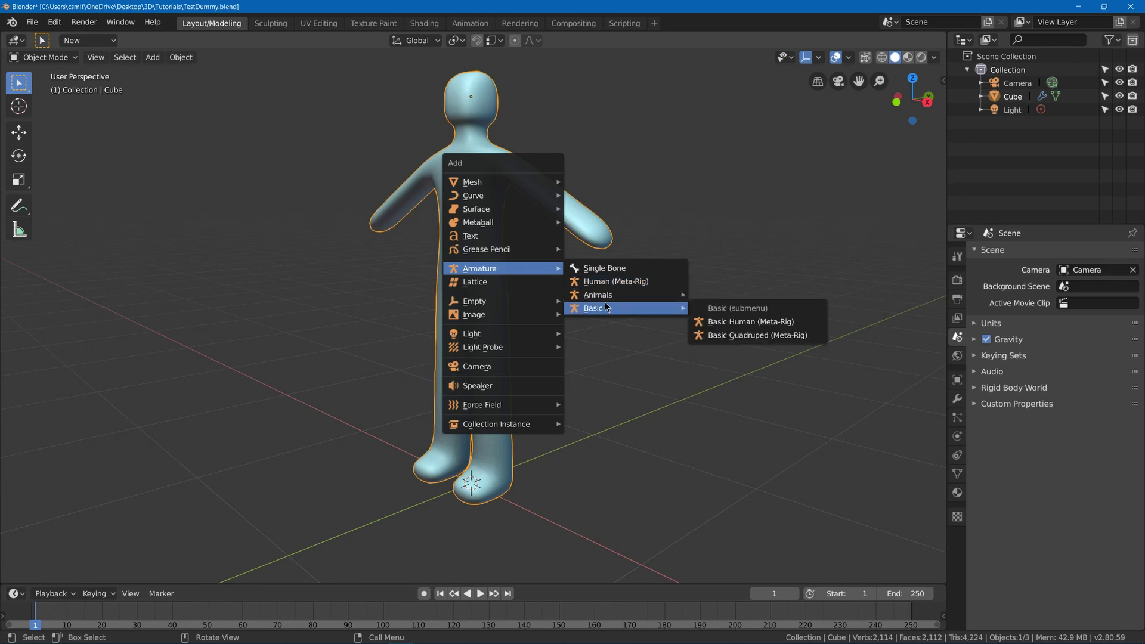
# Add the Basic Human meta-rig and turn on X-ray to see the bones inside the dummy
pyautogui.click(783, 327)
pyautogui.moveTo(583, 205)
pyautogui.mouseDown(button='middle')
pyautogui.moveTo(480, 175)
pyautogui.moveTo(488, 184)
pyautogui.moveTo(522, 161)
pyautogui.moveTo(511, 187)
pyautogui.moveTo(705, 222)
pyautogui.moveTo(490, 178)
pyautogui.mouseUp(button='middle')
pyautogui.hotkey('shift', 'z')
pyautogui.scroll(-2, 695, 241)
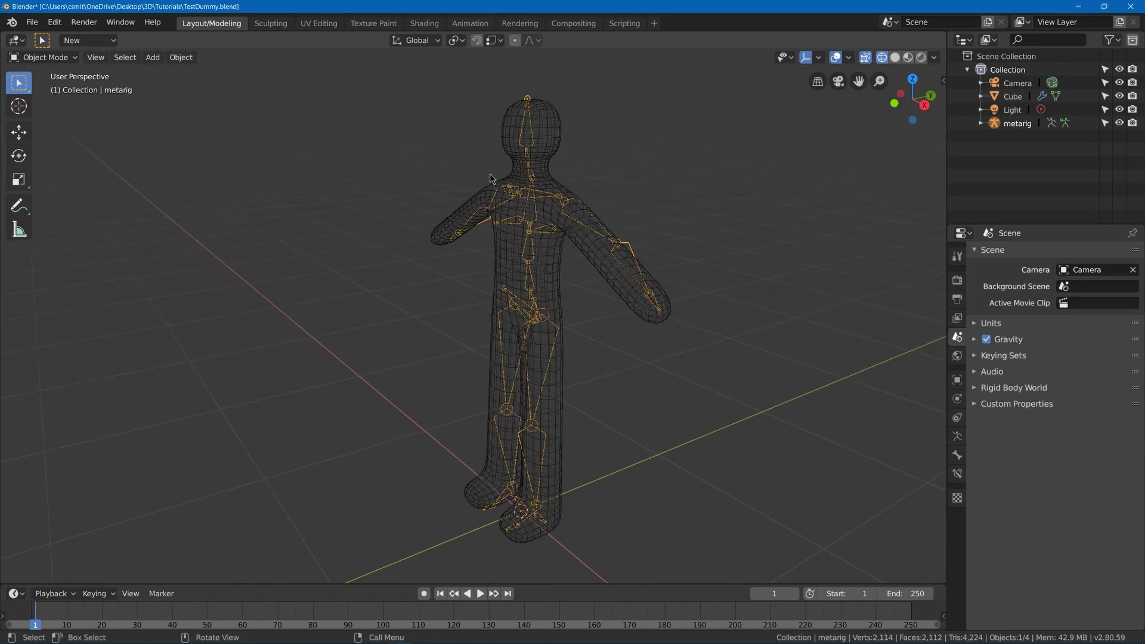
# Parent the dummy mesh (Cube) to the metarig With Automatic Weights
pyautogui.click(554, 130)
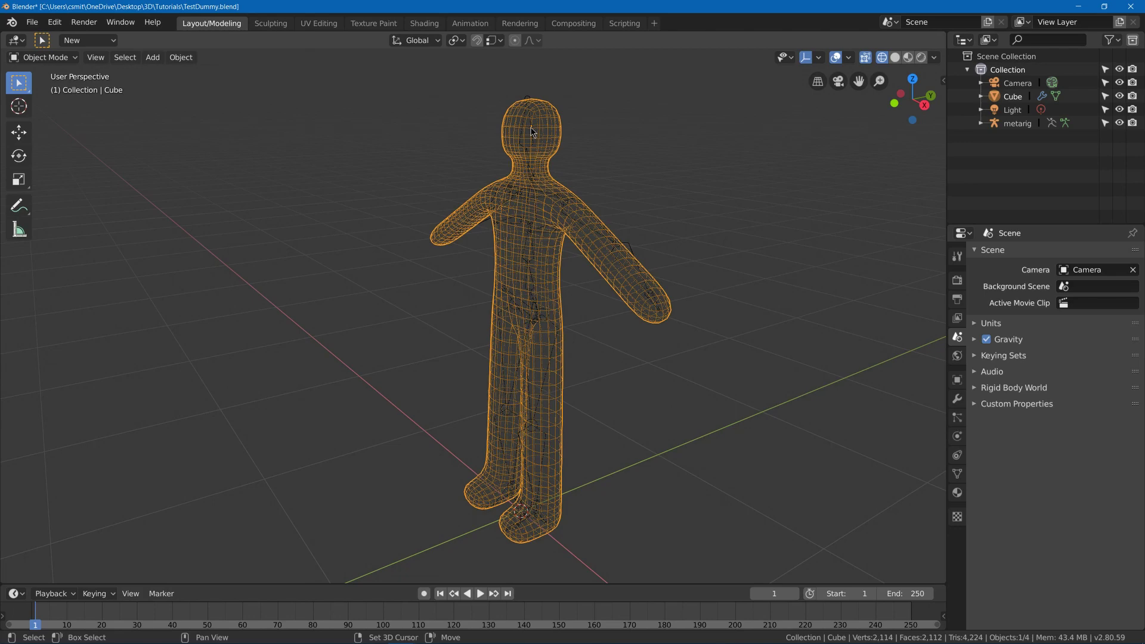
pyautogui.keyDown('shift'); pyautogui.click(532, 131); pyautogui.keyUp('shift')
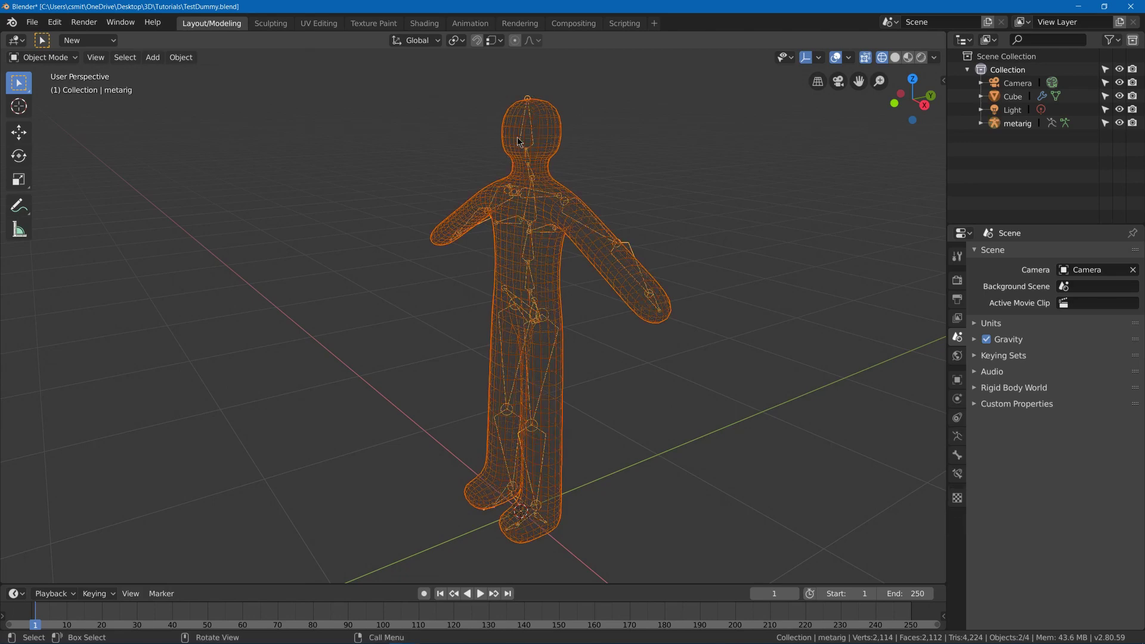
pyautogui.press('shift')
pyautogui.hotkey('ctrl', 'p')
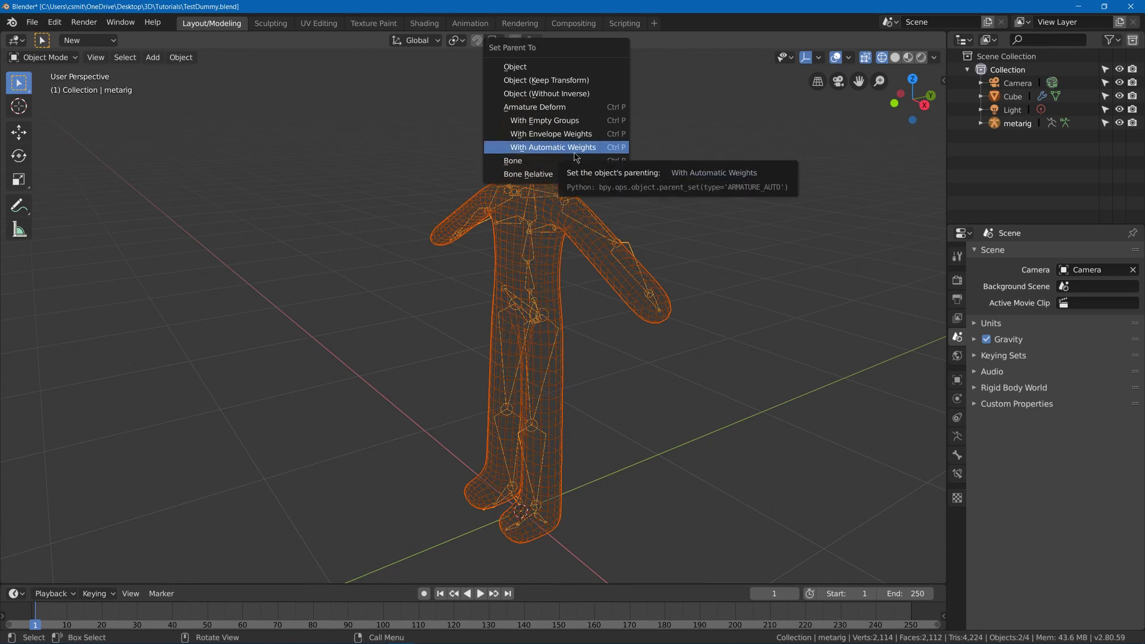
pyautogui.click(574, 152)
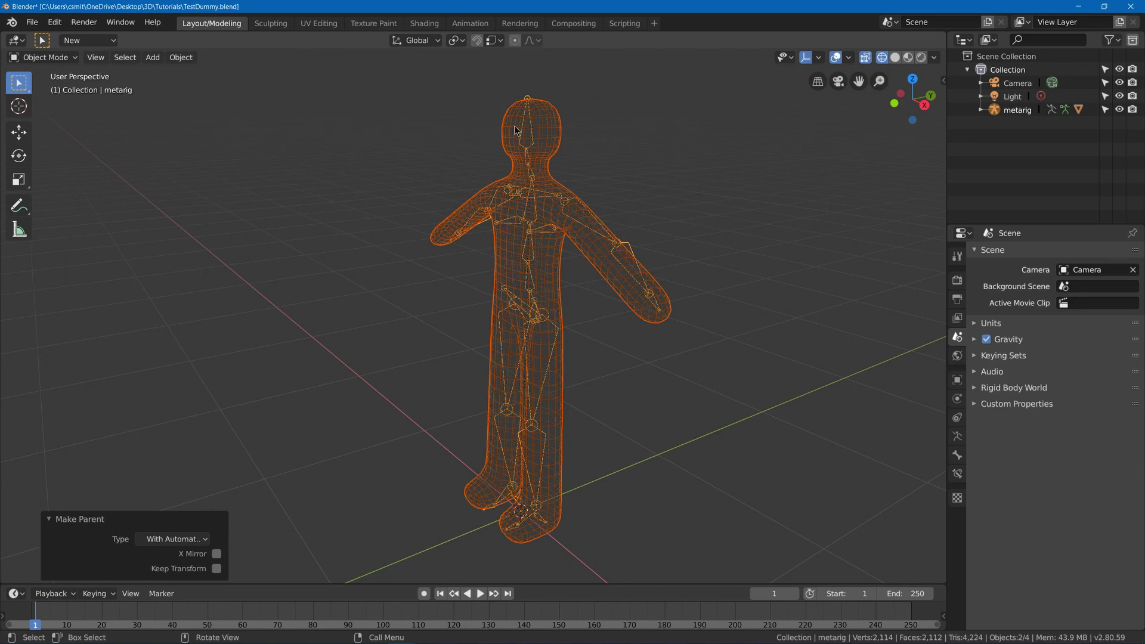
pyautogui.click(529, 107)
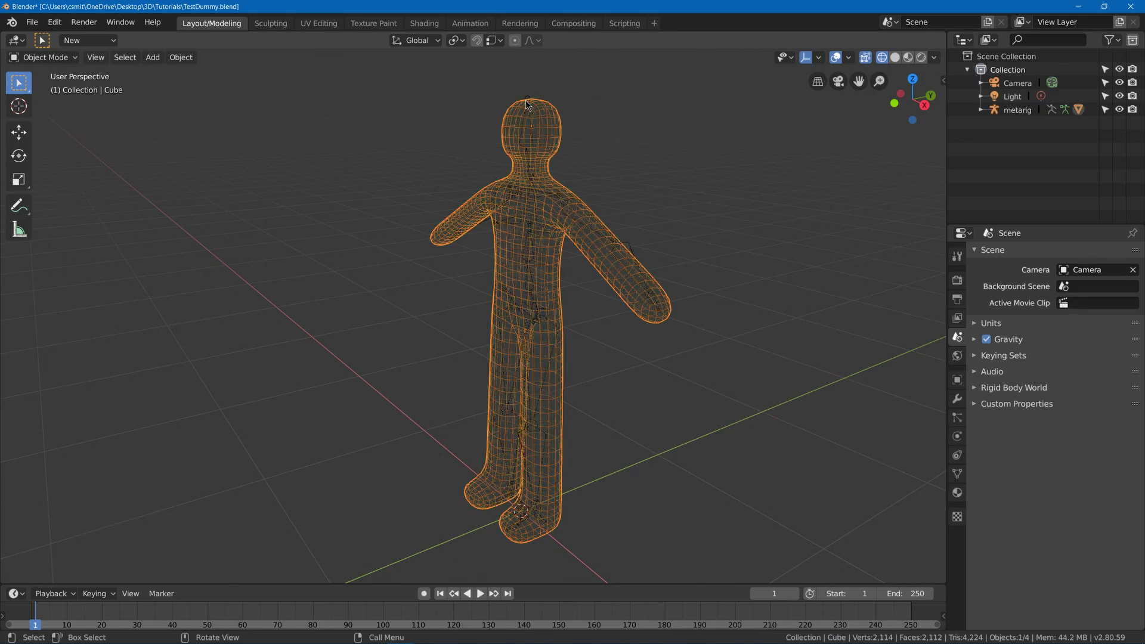
pyautogui.click(532, 132)
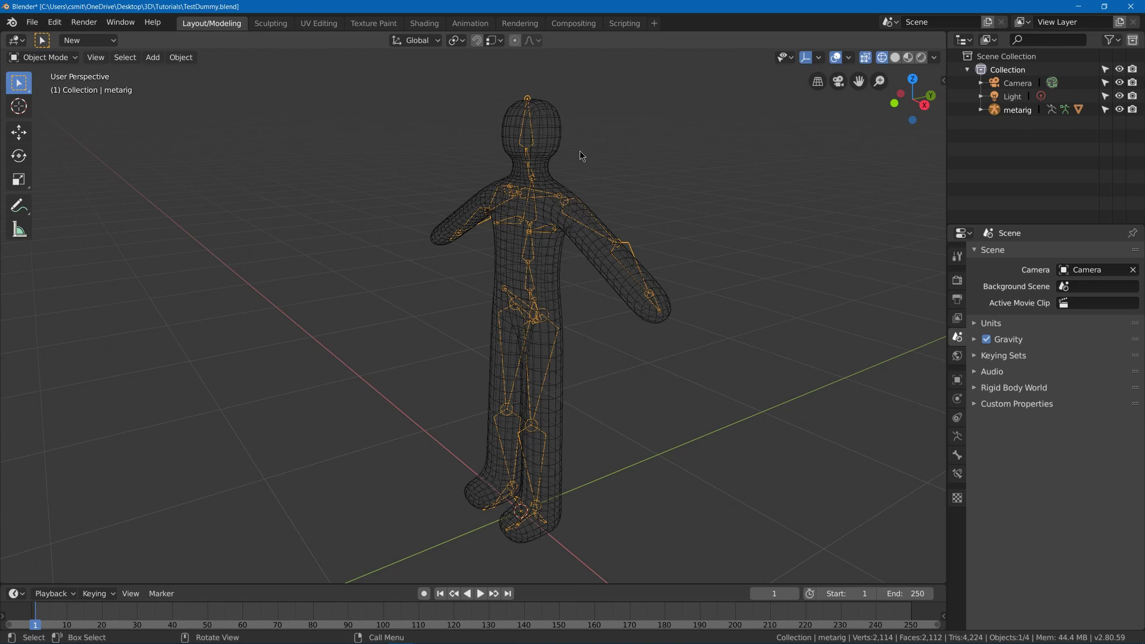
# In Pose Mode, test-rotate the upper_arm.L bone, then undo back to rest
pyautogui.hotkey('ctrl', 'Tab')
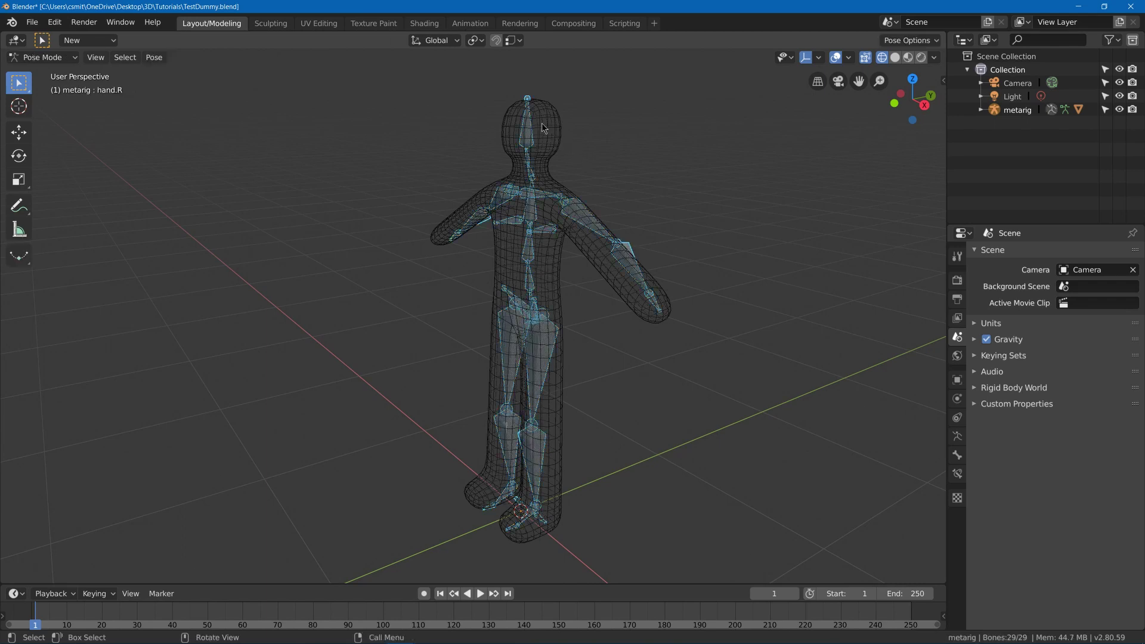
pyautogui.click(578, 226)
pyautogui.press('r')
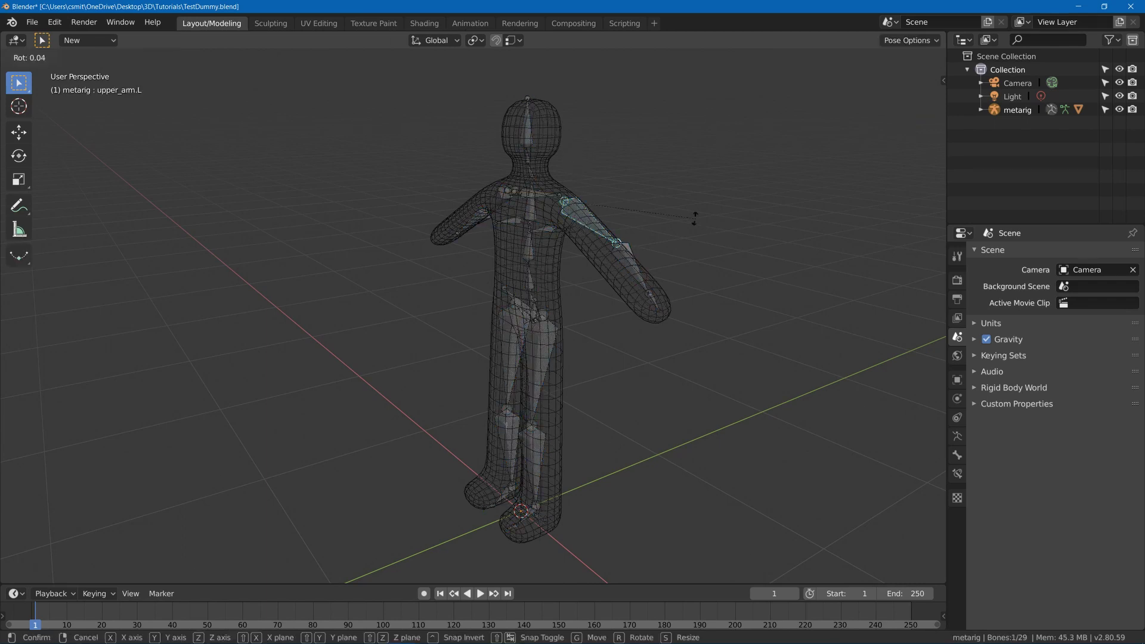
pyautogui.click(702, 220)
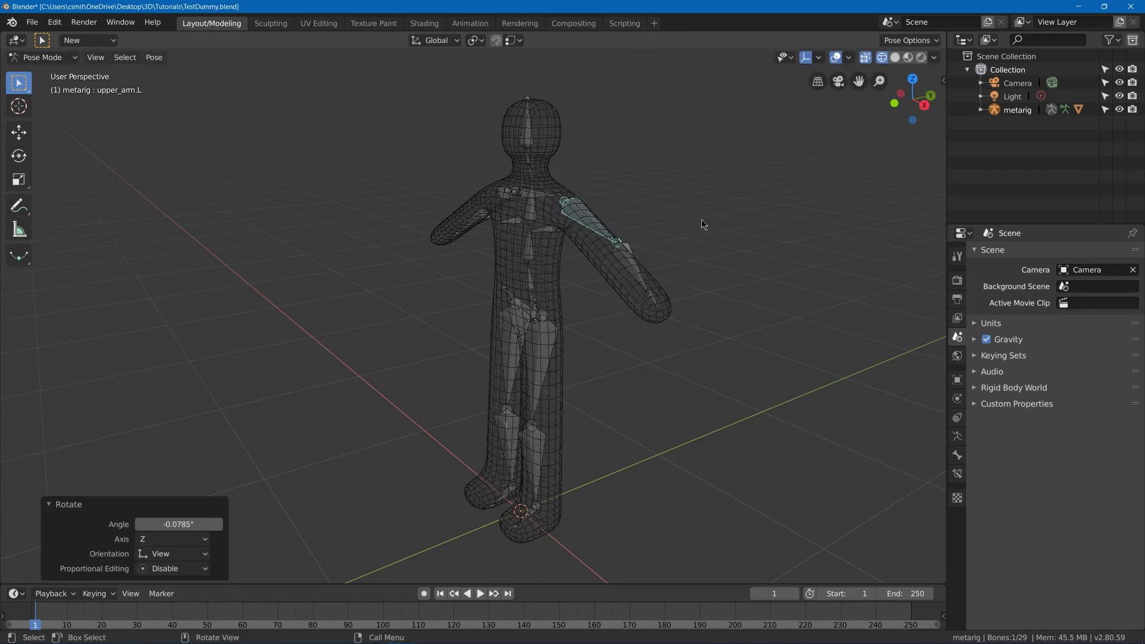
pyautogui.press('r')
pyautogui.click(639, 270)
pyautogui.hotkey('ctrl', 'z')
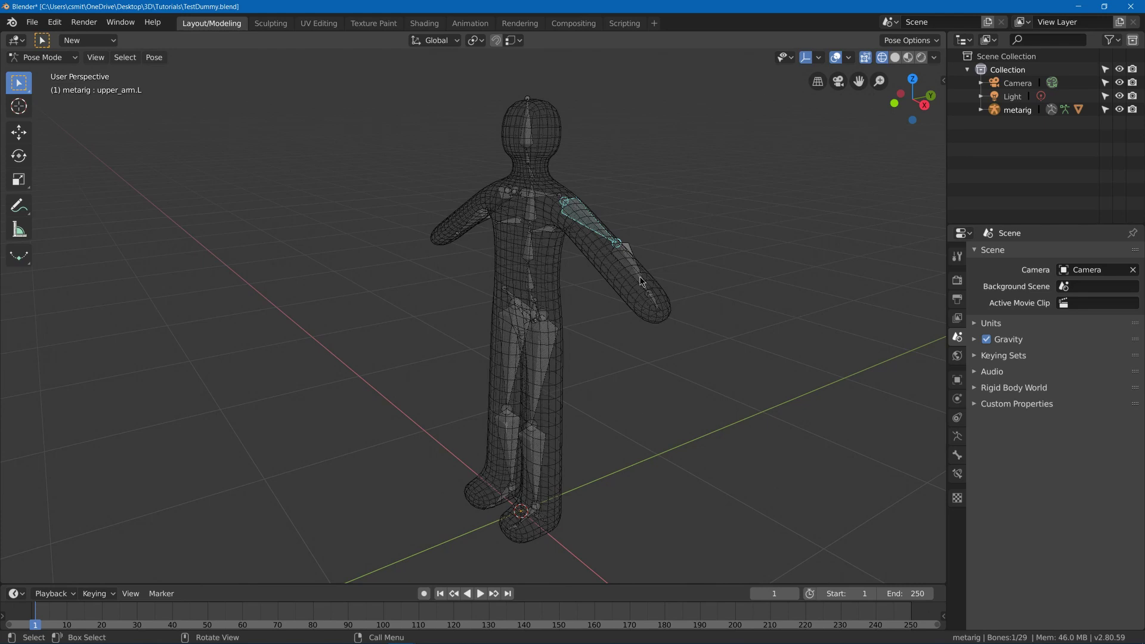
pyautogui.moveTo(639, 276); pyautogui.dragTo(435, 274, button='middle')
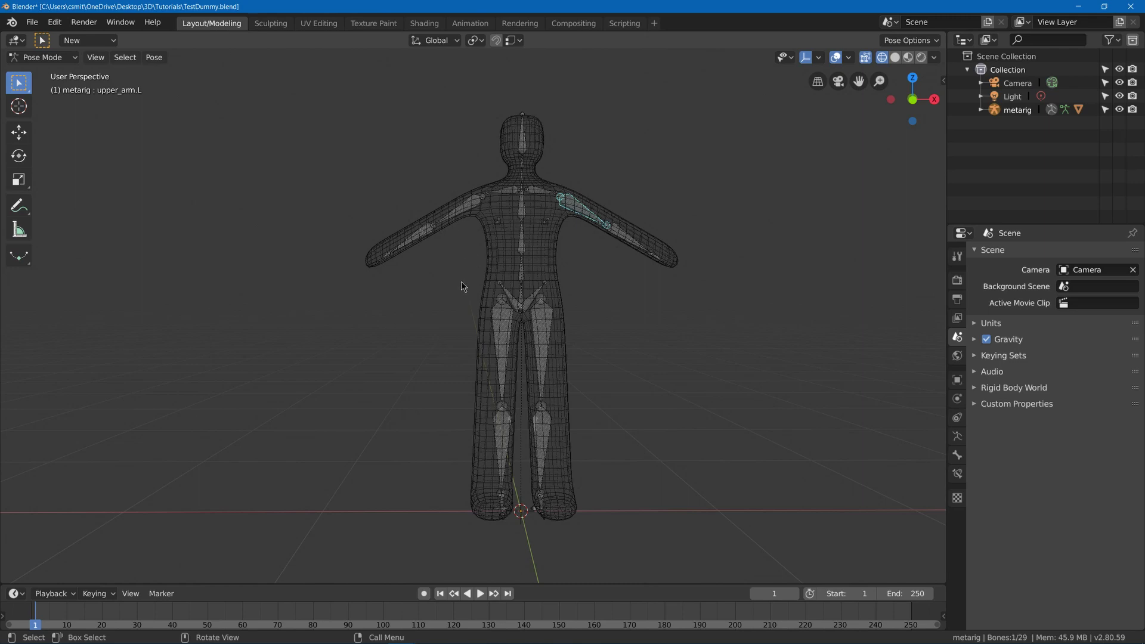
pyautogui.moveTo(542, 302); pyautogui.dragTo(486, 325, button='middle')
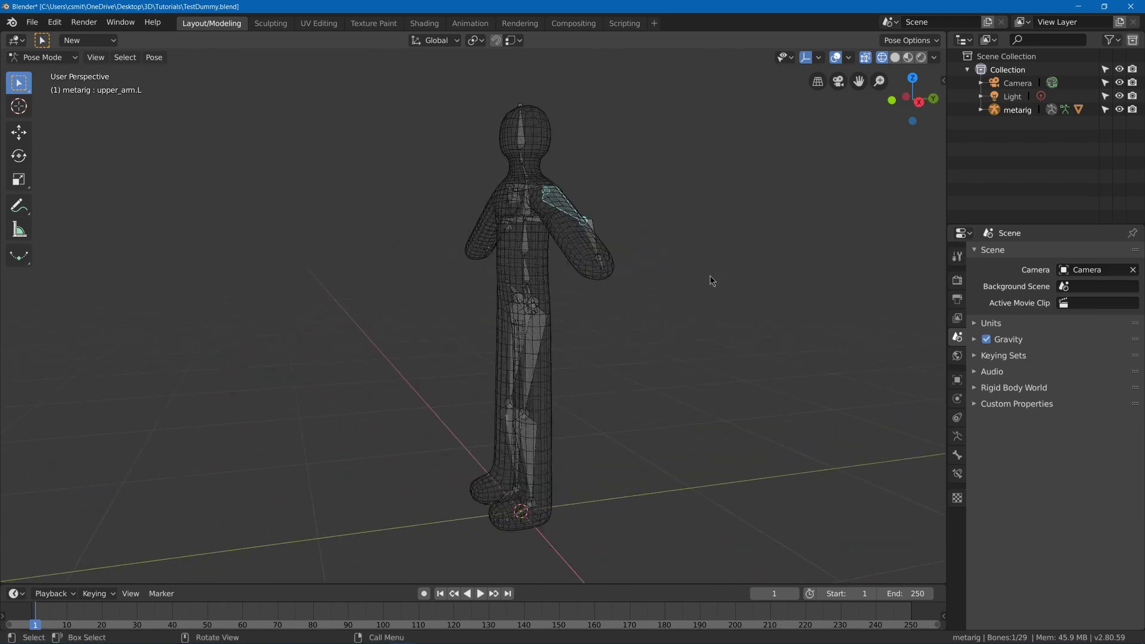
# Generate the full Rigify rig from the meta-rig in the armature data settings
pyautogui.click(957, 279)
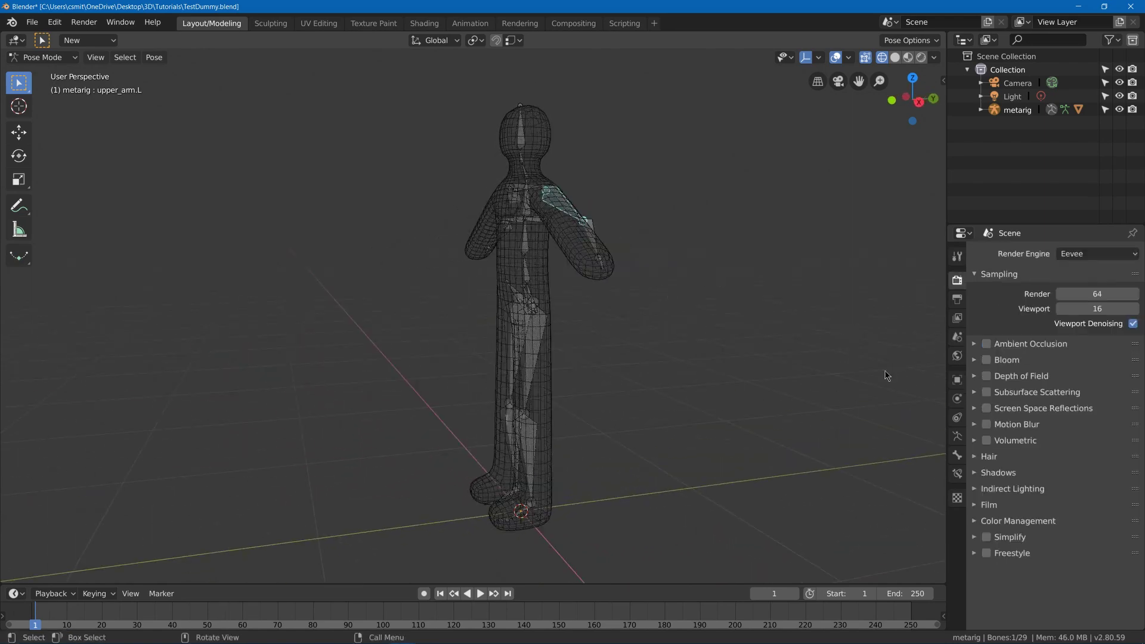
pyautogui.click(957, 437)
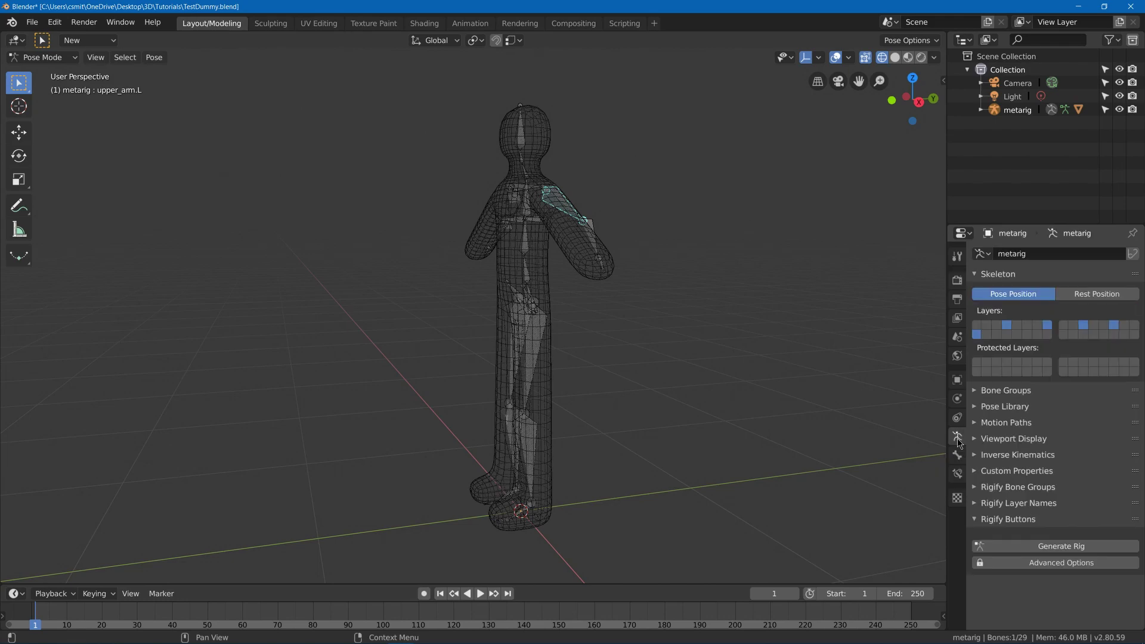
pyautogui.click(1013, 549)
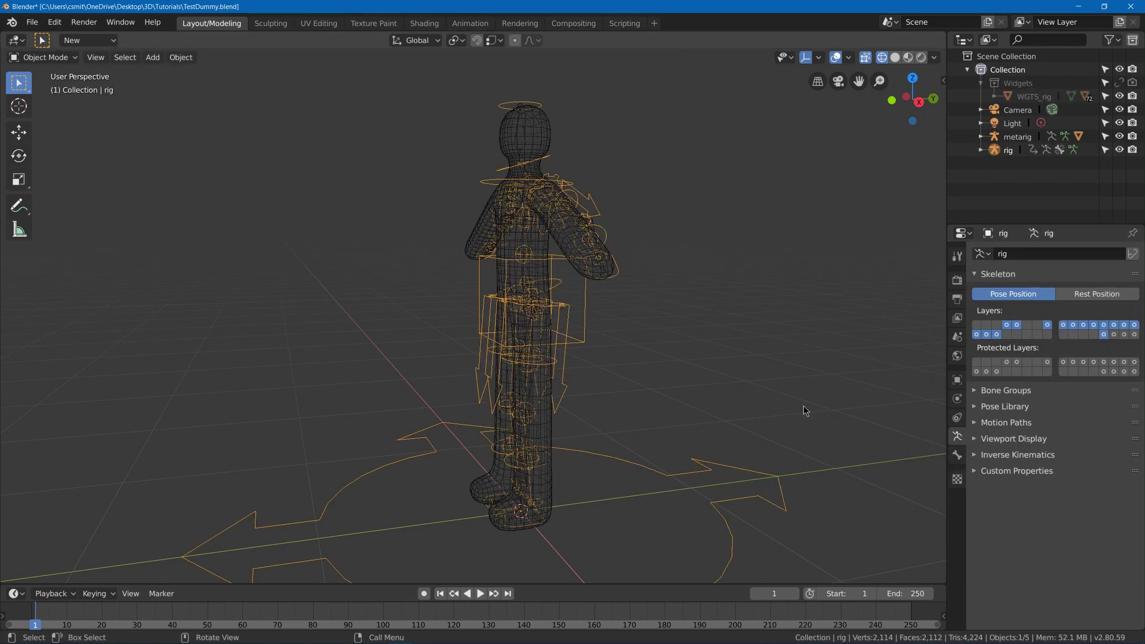
pyautogui.moveTo(607, 324); pyautogui.dragTo(603, 268, button='middle')
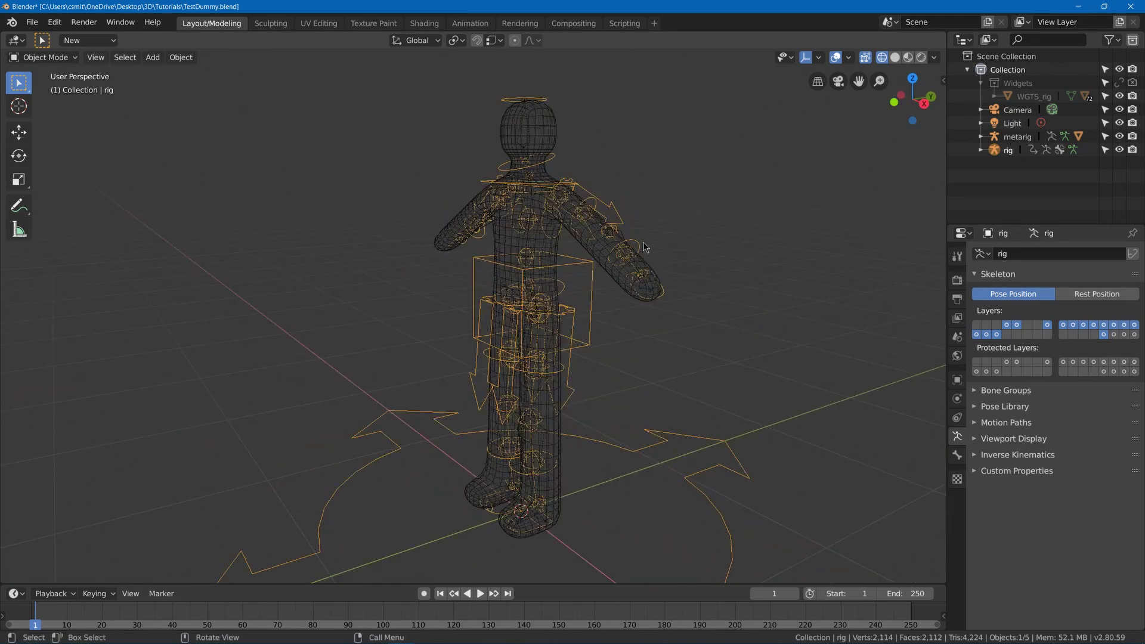
# In Pose Mode, lower the rig's torso control
pyautogui.hotkey('ctrl', 'Tab')
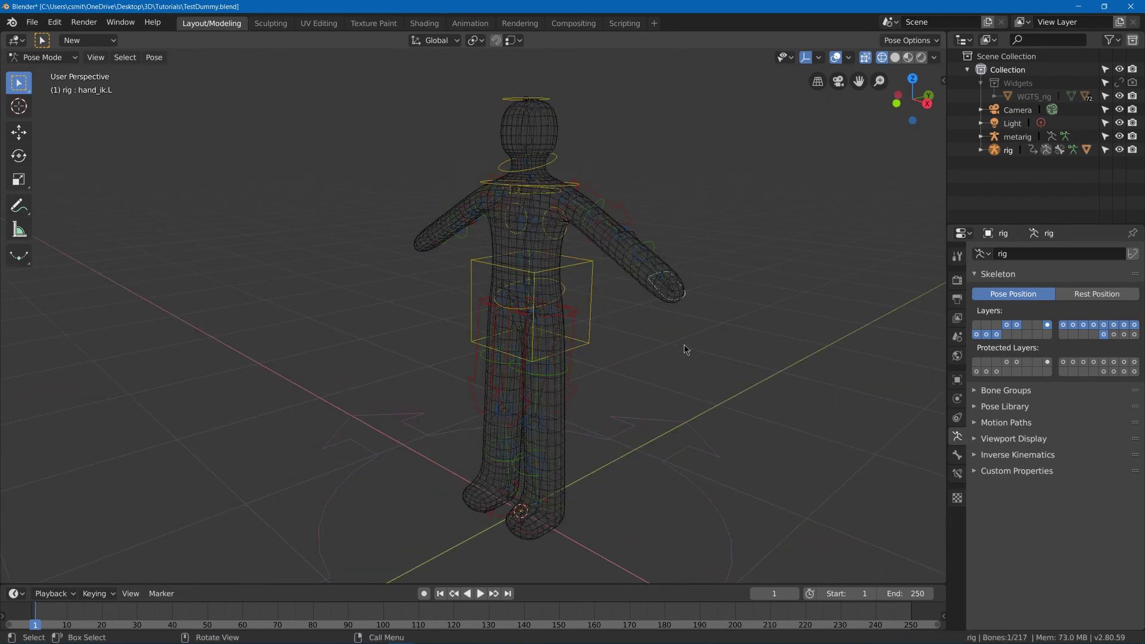
pyautogui.hotkey('alt', 'a')
pyautogui.click(575, 270)
pyautogui.moveTo(575, 269); pyautogui.dragTo(672, 283, button='middle')
pyautogui.press('g')
pyautogui.click(572, 261)
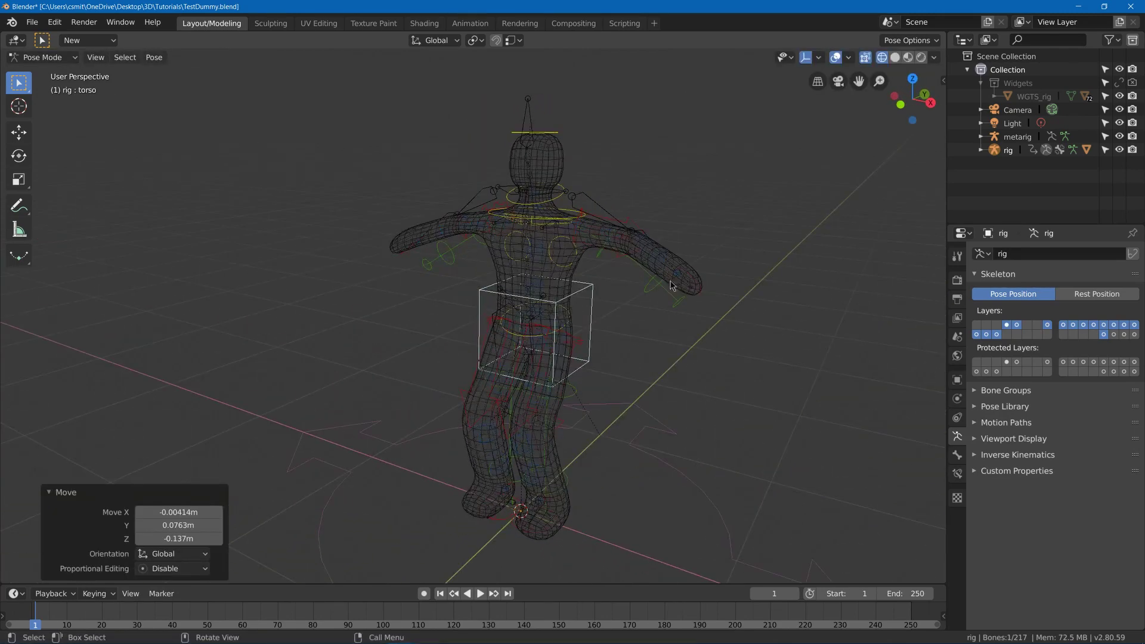
# Move the hand_ik.L control and lift the foot_ik.L control
pyautogui.click(699, 301)
pyautogui.press('g')
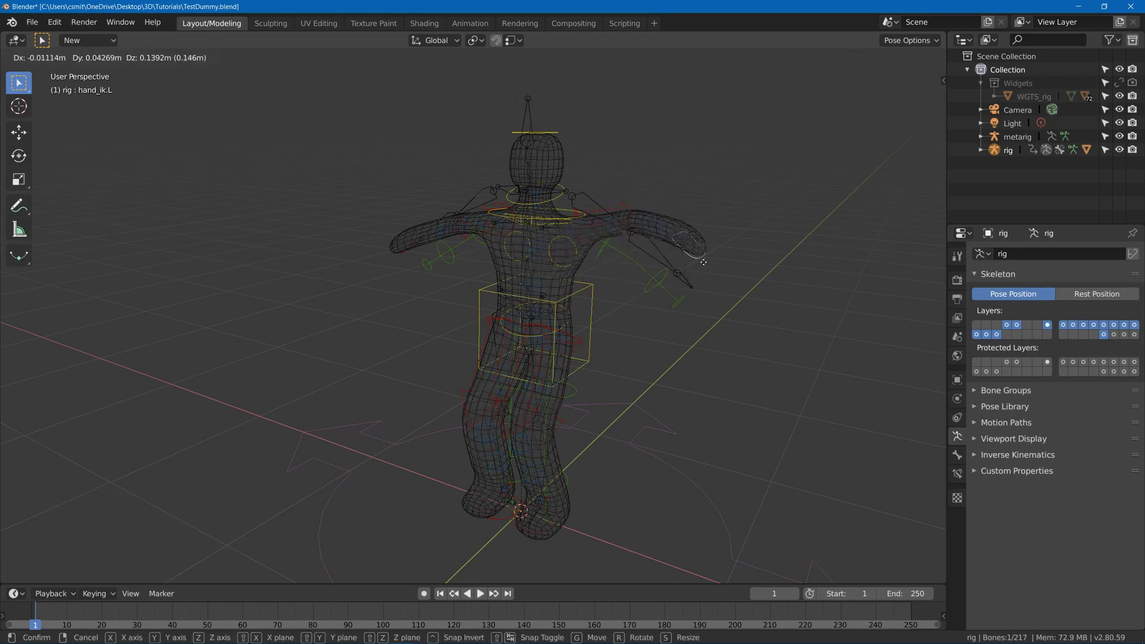
pyautogui.click(696, 305)
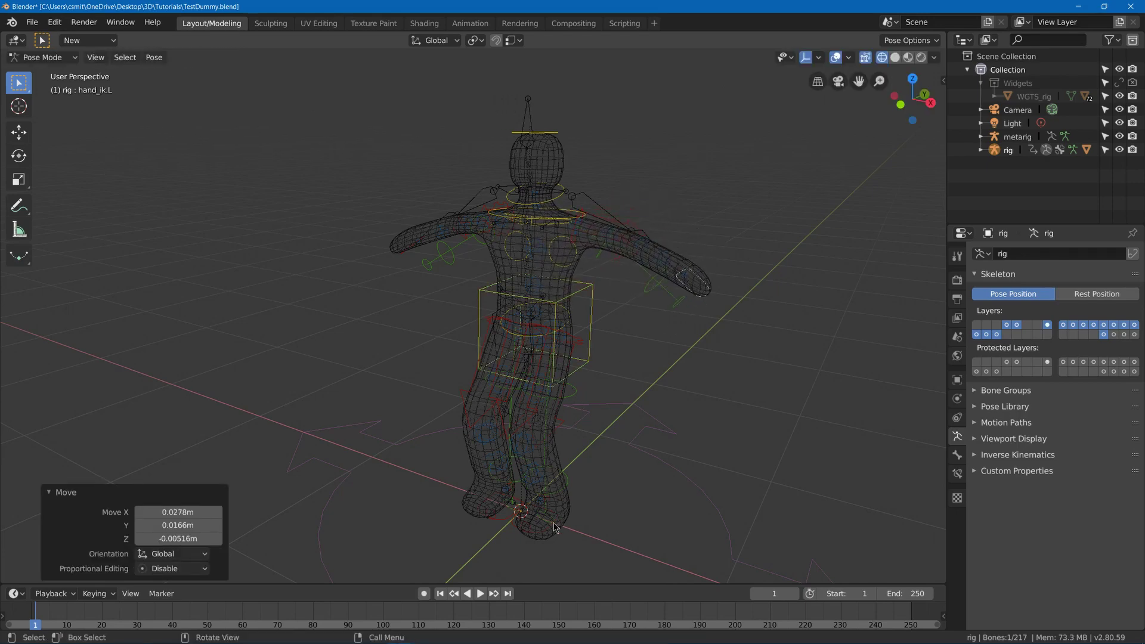
pyautogui.click(541, 536)
pyautogui.press('g')
pyautogui.click(525, 503)
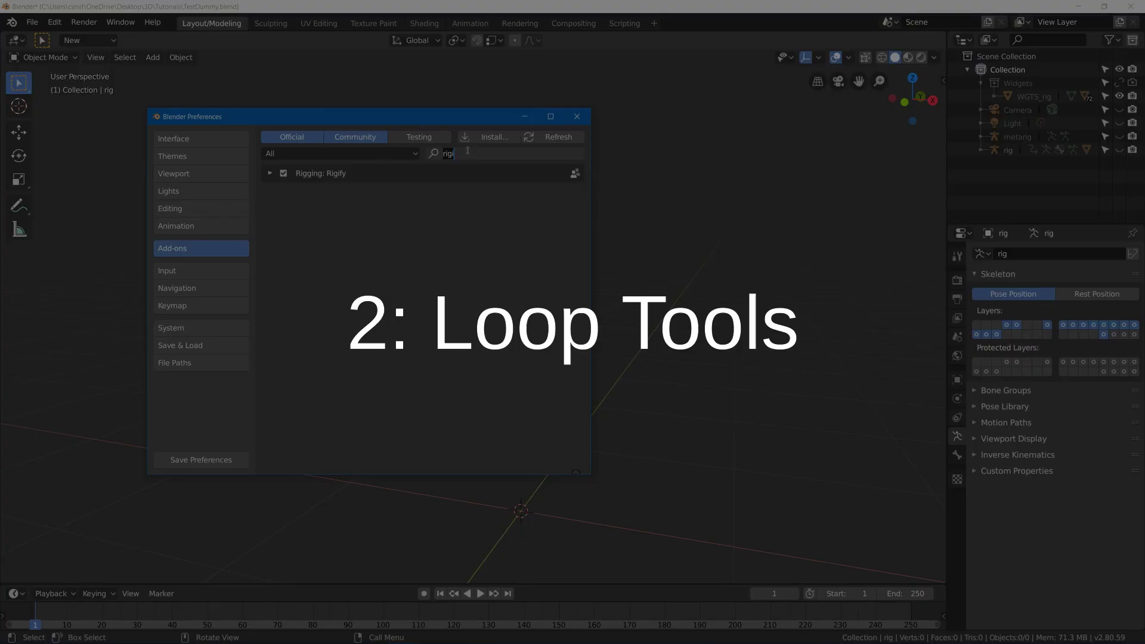
# Search 'loop', enable Mesh: LoopTools, and move the preferences out of view
pyautogui.write('loop')
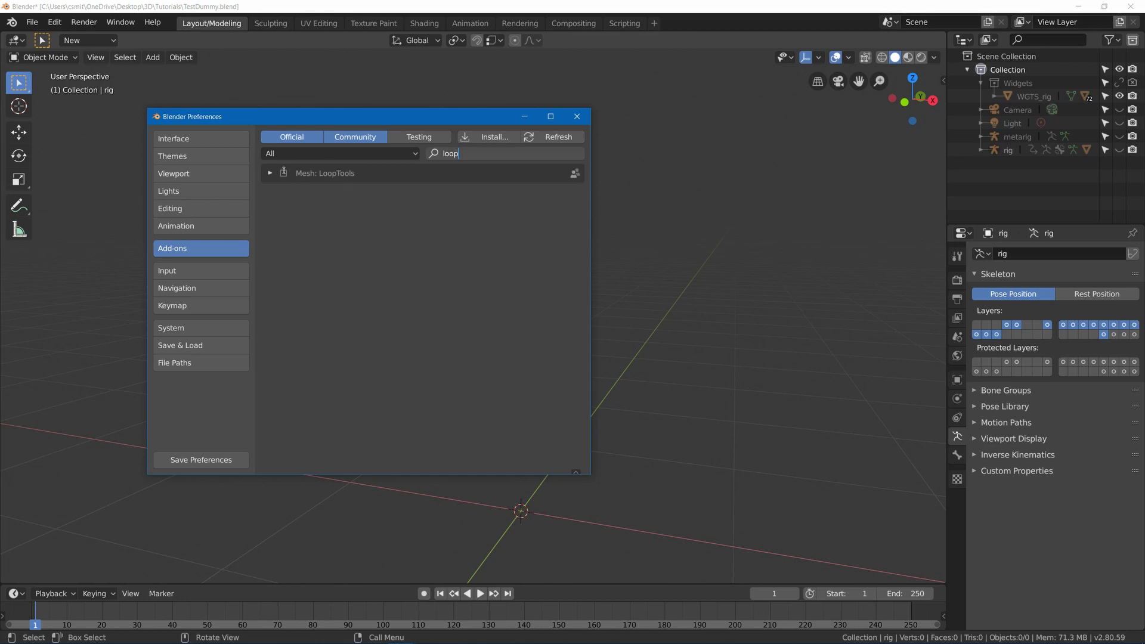
pyautogui.press('Return')
pyautogui.click(284, 174)
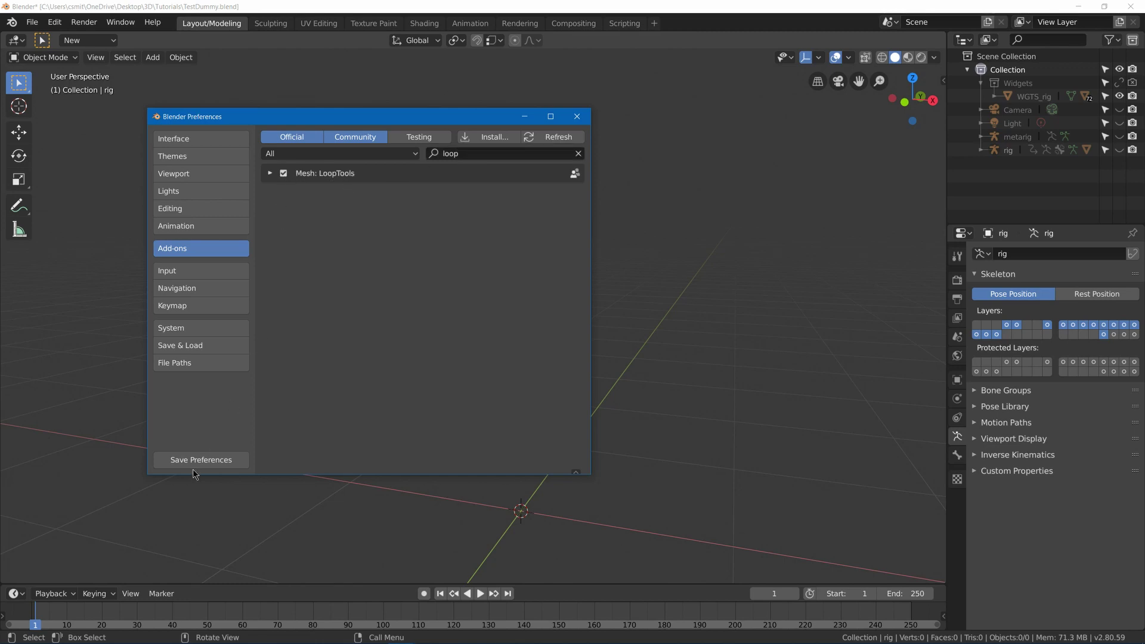
pyautogui.moveTo(280, 128); pyautogui.dragTo(0, 207)
pyautogui.moveTo(418, 281); pyautogui.dragTo(471, 293, button='middle')
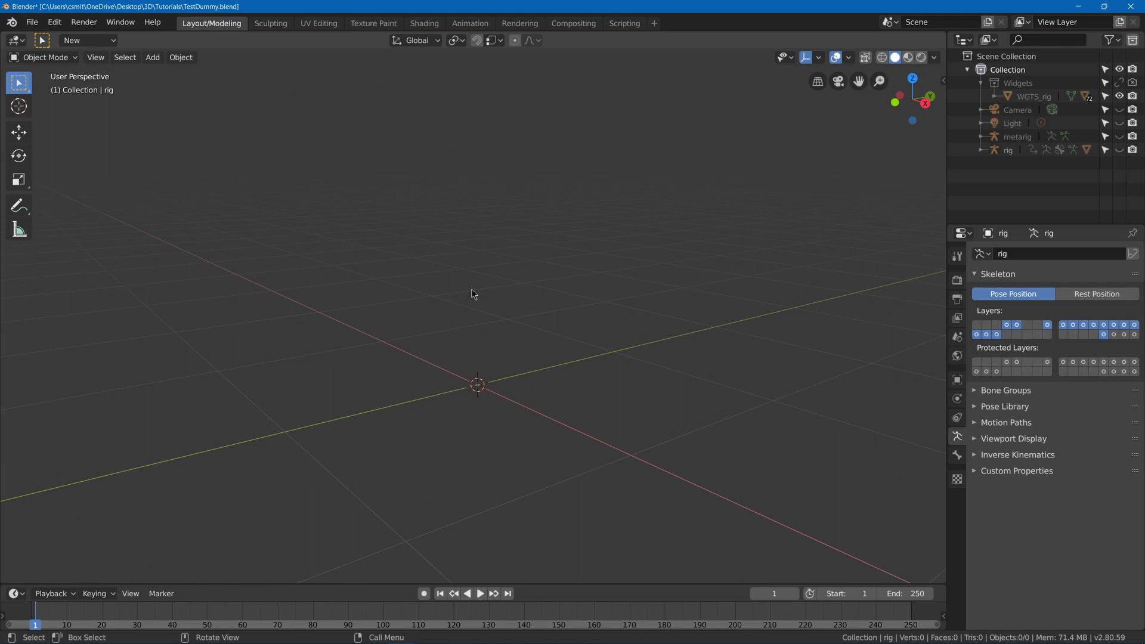
# Add a new cube and enter Edit Mode with face selection
pyautogui.hotkey('shift', 'a')
pyautogui.moveTo(460, 206)
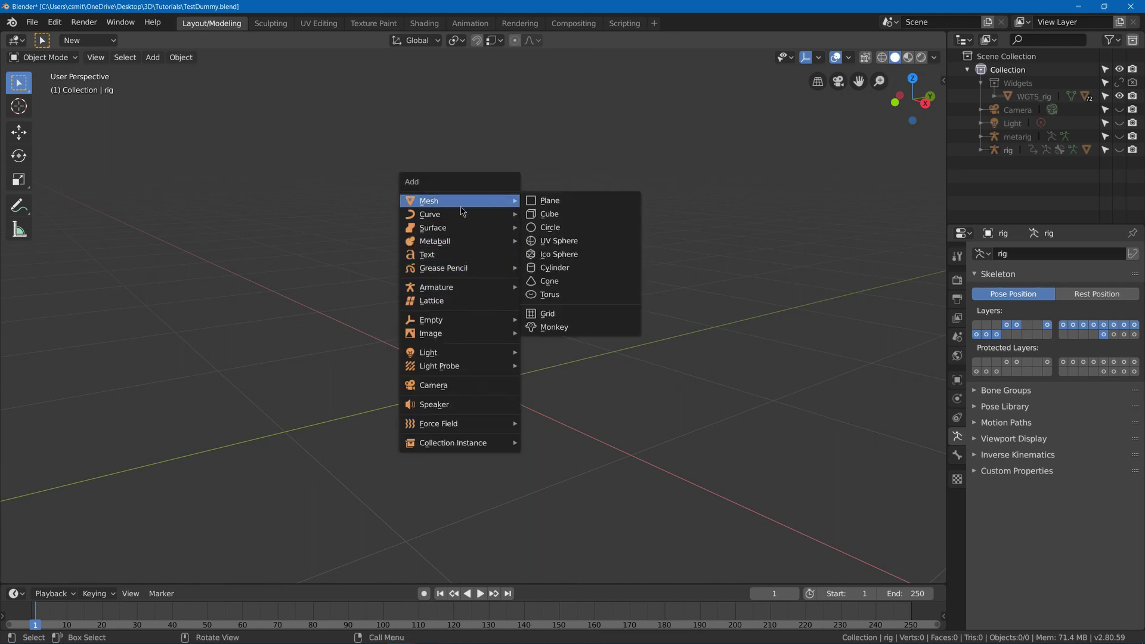
pyautogui.click(550, 213)
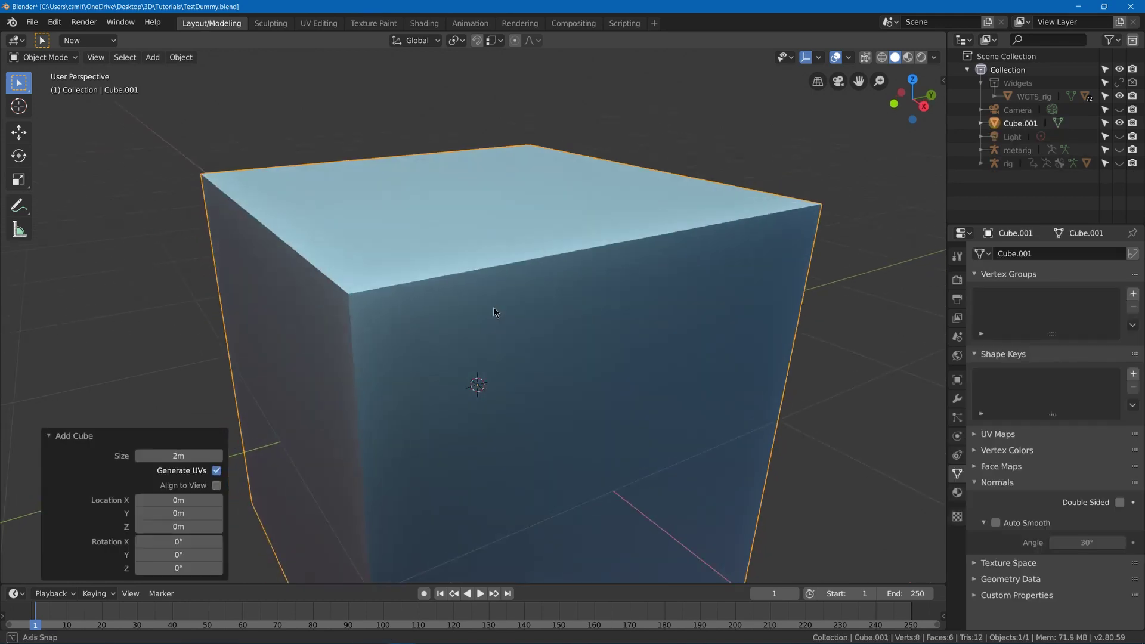
pyautogui.press('Tab')
pyautogui.scroll(-3, 493, 306)
pyautogui.hotkey('alt', 'a')
pyautogui.press('3')
# Add a centred edge loop cut through the middle of the cube
pyautogui.click(477, 264)
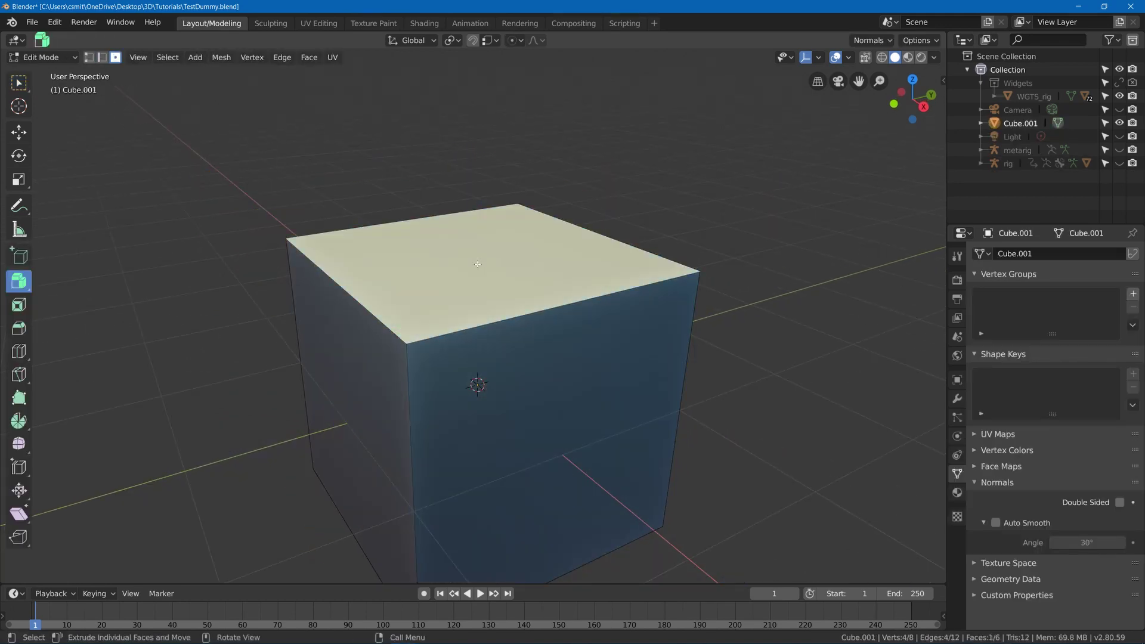
pyautogui.scroll(-3, 478, 265)
pyautogui.moveTo(478, 265); pyautogui.dragTo(469, 352, button='middle')
pyautogui.hotkey('ctrl', 'r')
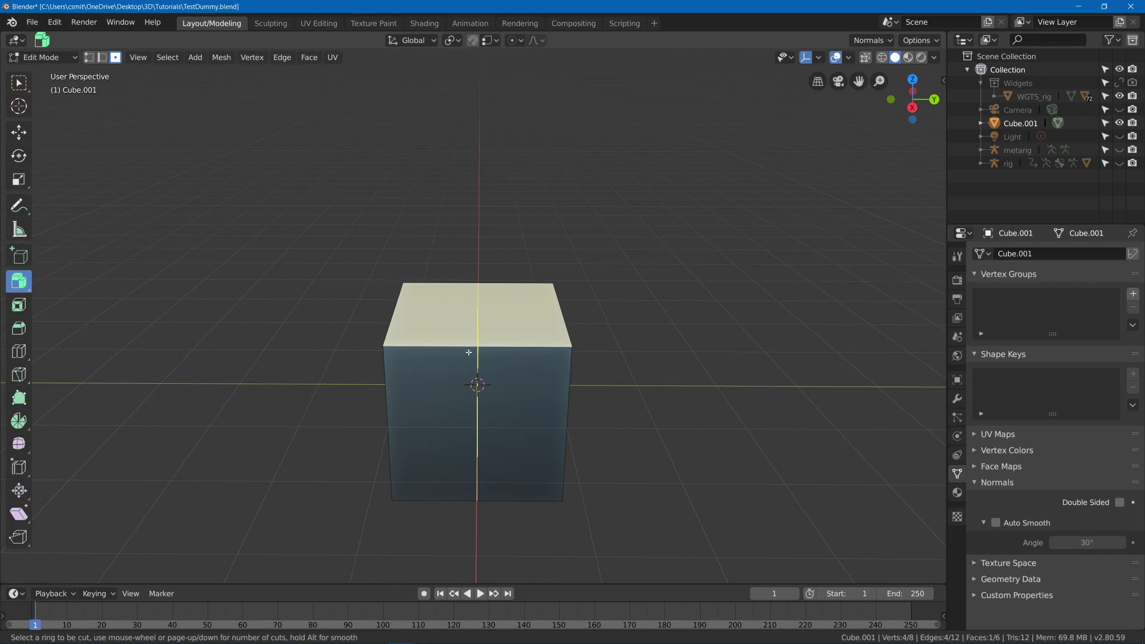
pyautogui.click(468, 353)
pyautogui.rightClick(471, 370)
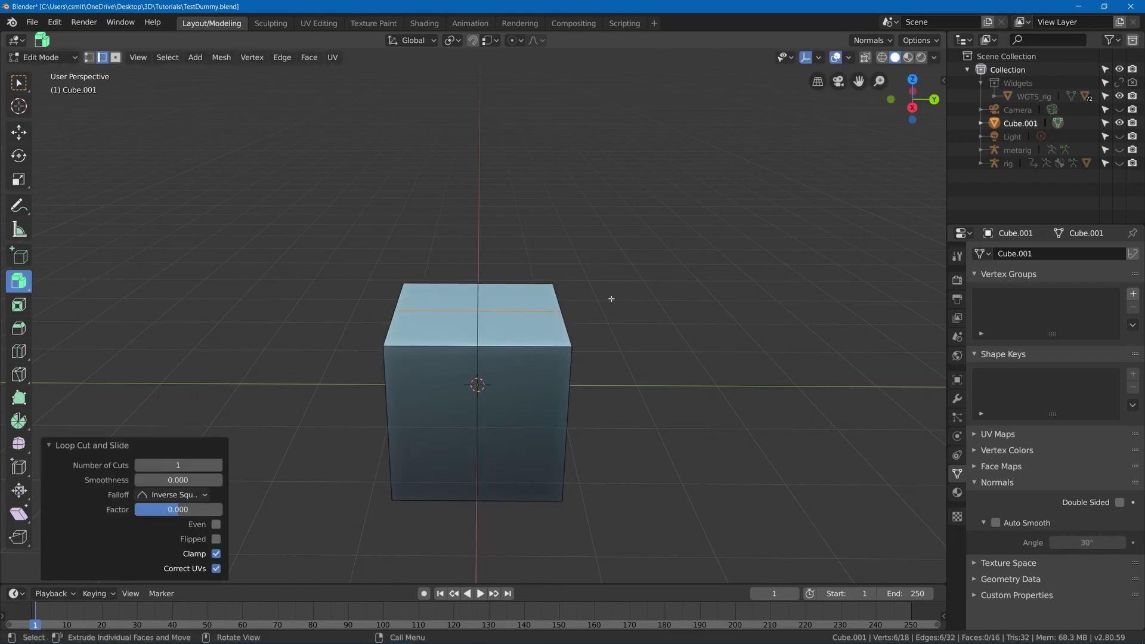
# Select the ring of eight side faces of the cut cube
pyautogui.moveTo(612, 298); pyautogui.dragTo(584, 288, button='middle')
pyautogui.moveTo(504, 314); pyautogui.dragTo(407, 360, button='middle')
pyautogui.press('3')
pyautogui.keyDown('alt'); pyautogui.click(407, 360); pyautogui.keyUp('alt')
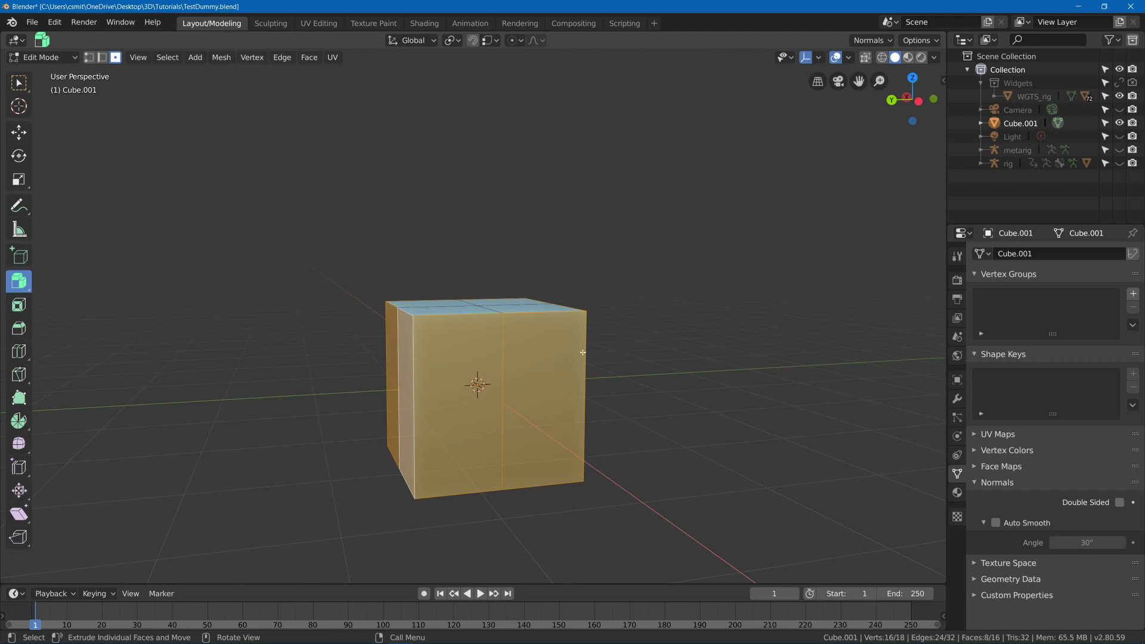
pyautogui.moveTo(583, 353); pyautogui.dragTo(573, 281, button='middle')
# Round the side faces into an octagon with LoopTools > Circle
pyautogui.rightClick(552, 227)
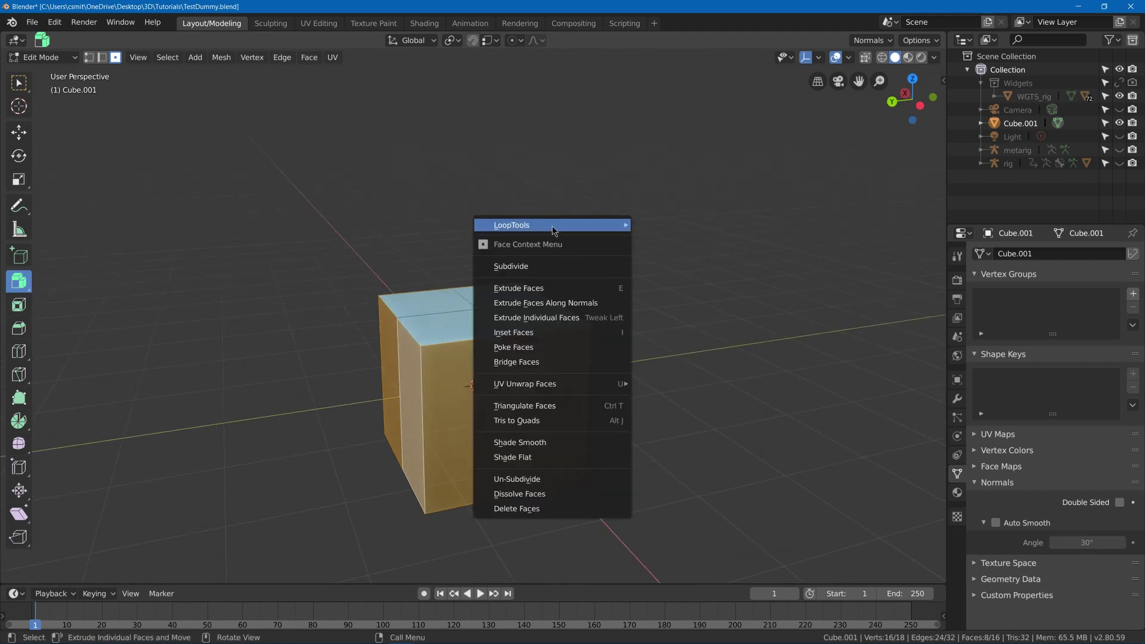
pyautogui.moveTo(522, 228)
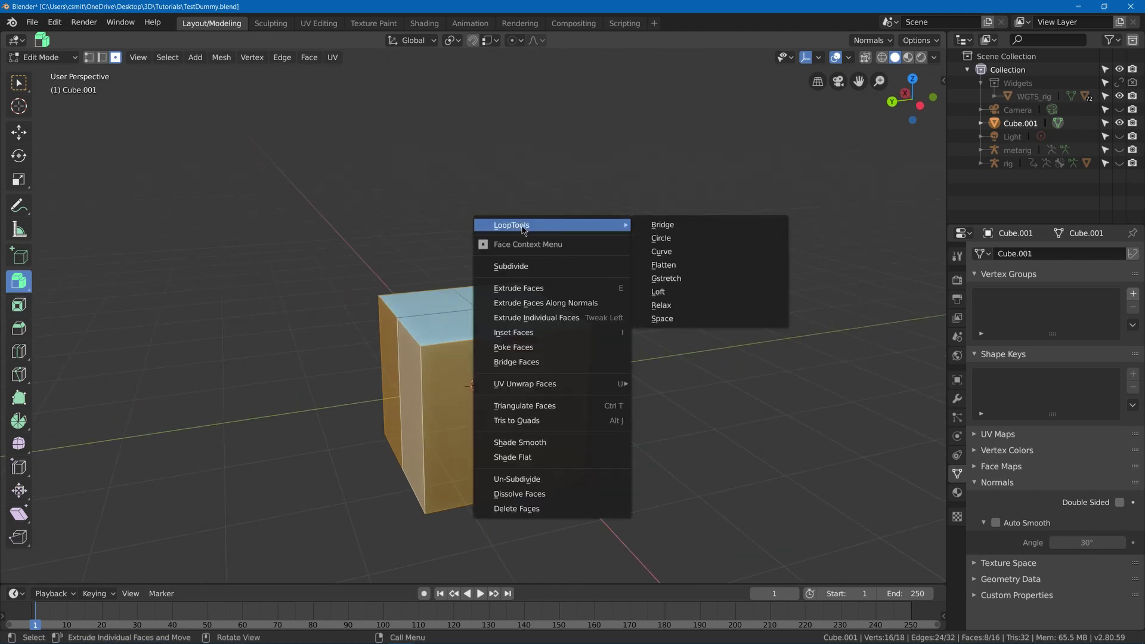
pyautogui.click(689, 236)
pyautogui.moveTo(652, 243); pyautogui.dragTo(612, 259, button='middle')
pyautogui.moveTo(559, 324); pyautogui.dragTo(534, 173, button='middle')
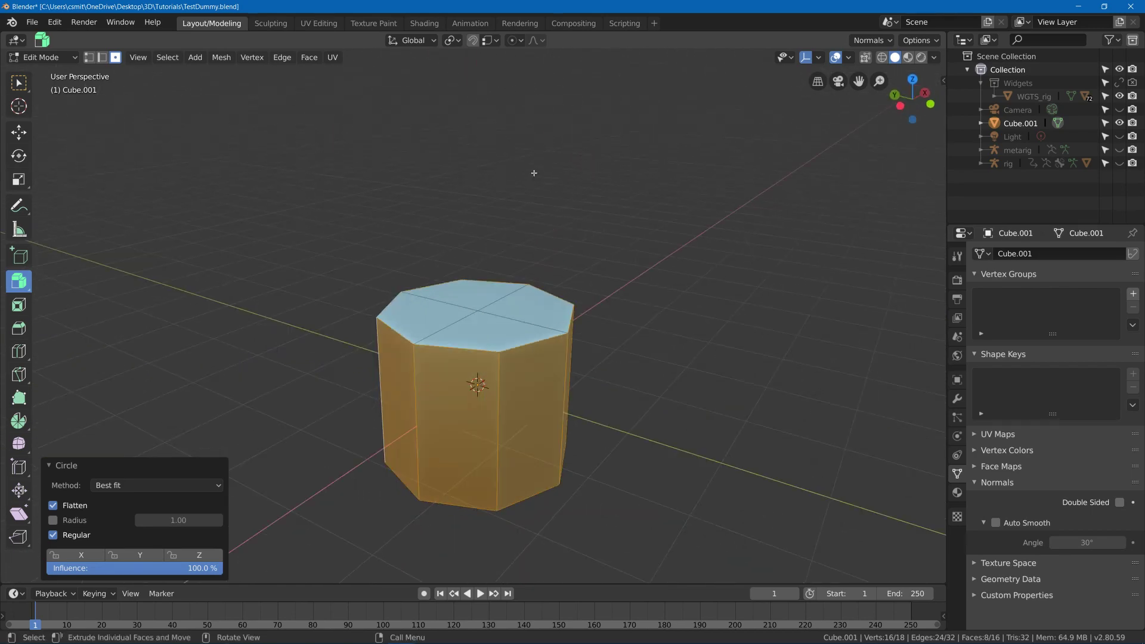
# Select the top and bottom faces and inset them by 0.5304m
pyautogui.click(500, 299)
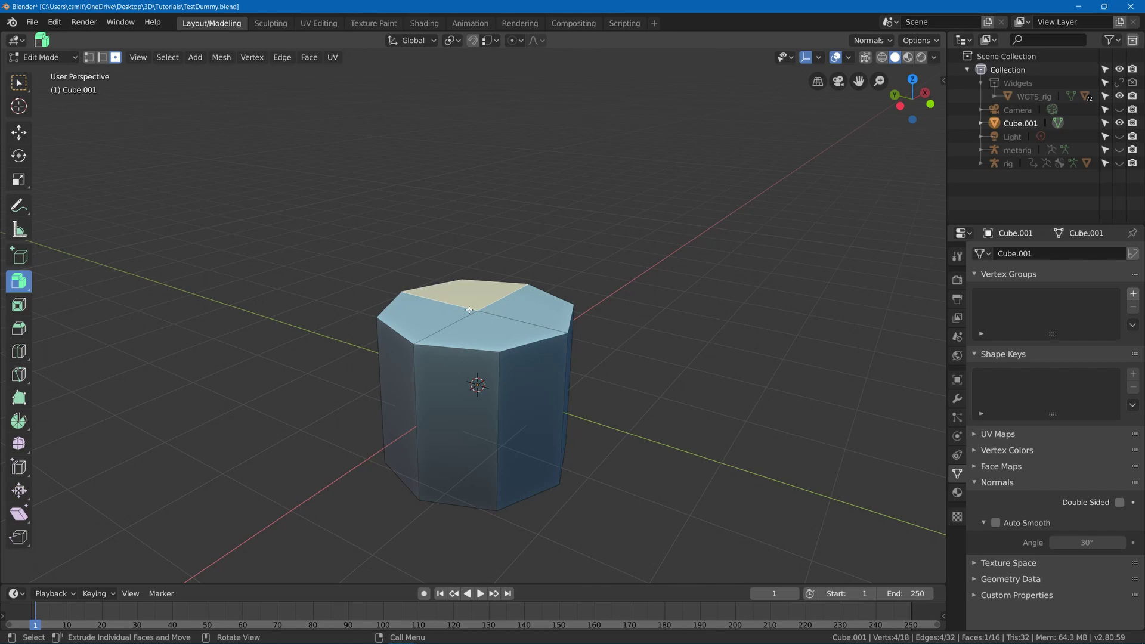
pyautogui.keyDown('shift'); pyautogui.click(421, 323); pyautogui.keyUp('shift')
pyautogui.keyDown('shift'); pyautogui.click(532, 309); pyautogui.keyUp('shift')
pyautogui.keyDown('shift'); pyautogui.click(469, 335); pyautogui.keyUp('shift')
pyautogui.moveTo(473, 381); pyautogui.dragTo(492, 426, button='middle')
pyautogui.press('c')
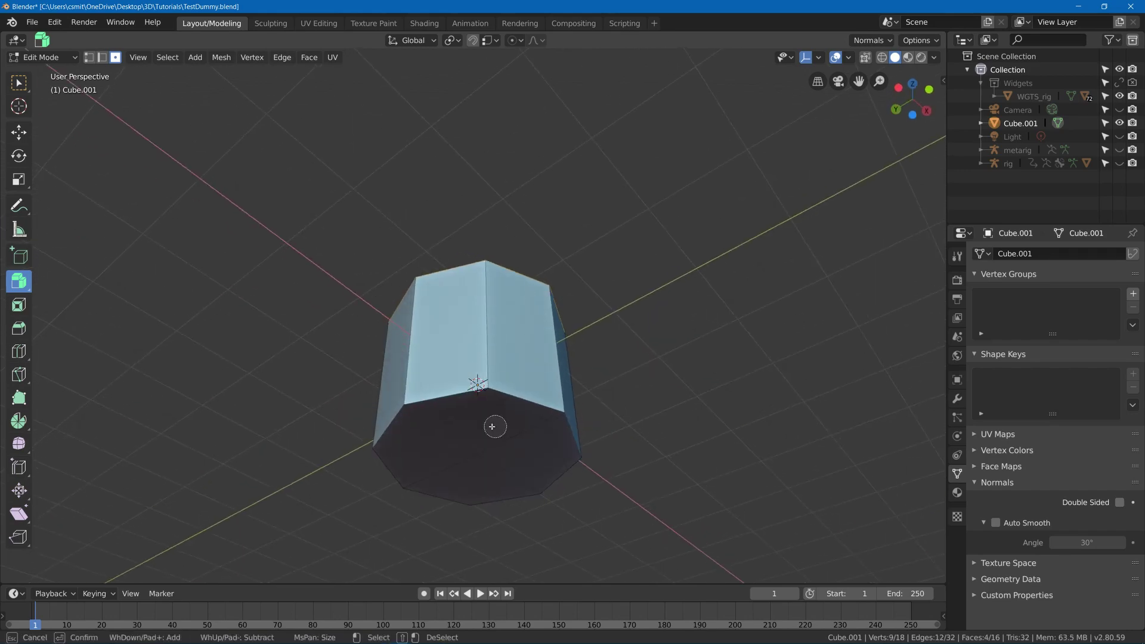
pyautogui.moveTo(492, 427); pyautogui.dragTo(481, 456)
pyautogui.press('Escape')
pyautogui.moveTo(481, 456); pyautogui.dragTo(603, 252, button='middle')
pyautogui.press('i')
pyautogui.click(662, 258)
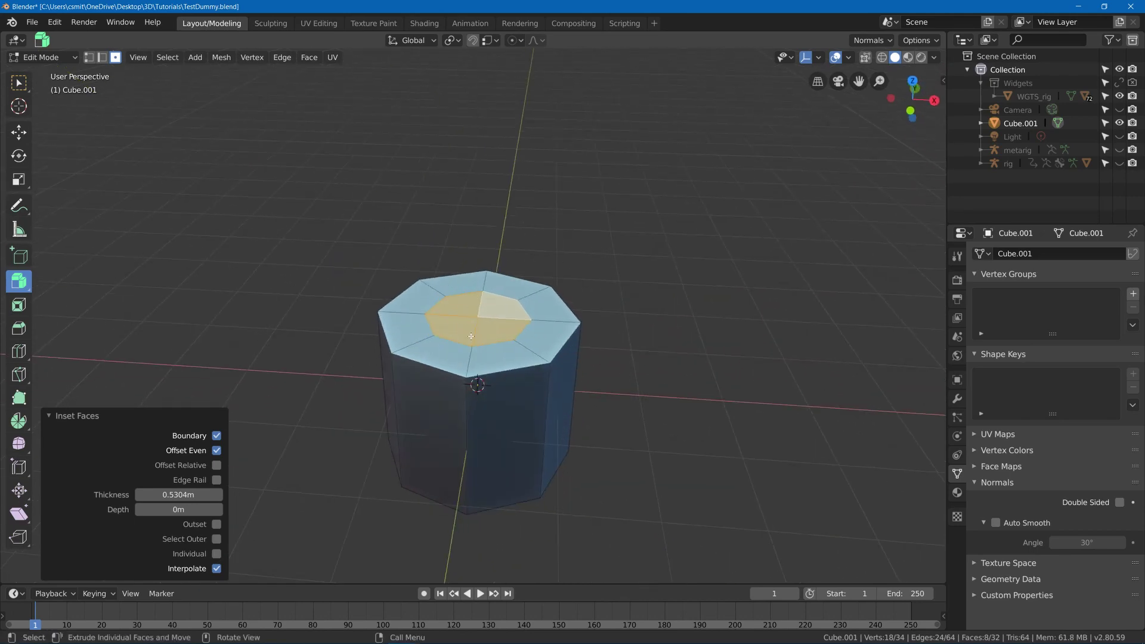
pyautogui.moveTo(466, 281); pyautogui.dragTo(489, 261, button='middle')
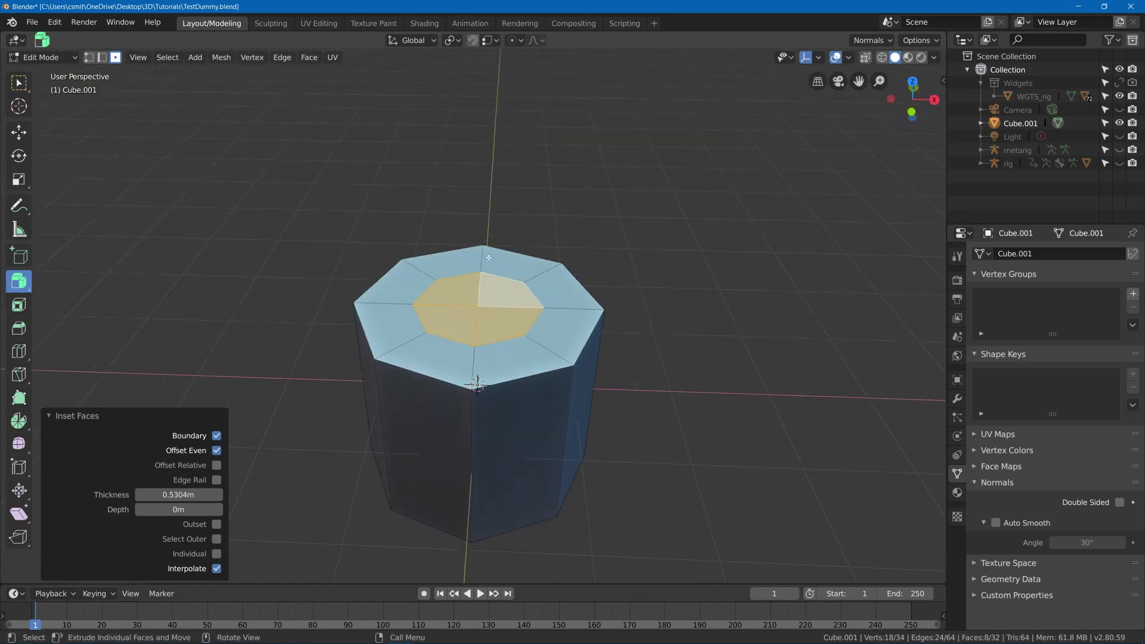
# Bridge the inner inset faces into a hole through the mesh, without end faces
pyautogui.rightClick(489, 261)
pyautogui.moveTo(489, 261)
pyautogui.click(628, 255)
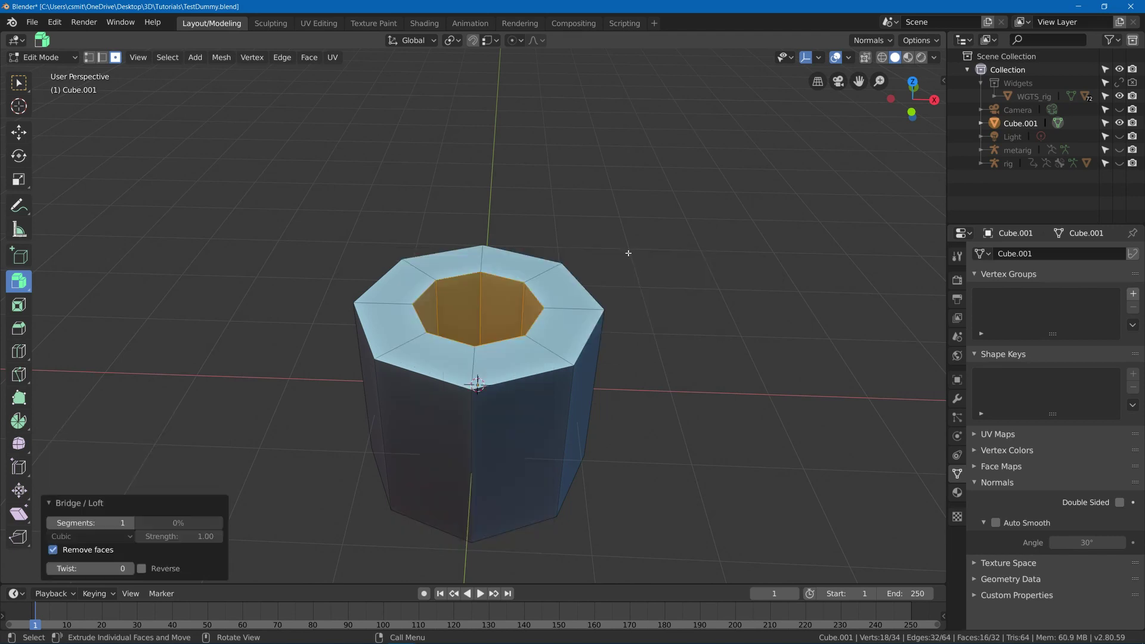
pyautogui.click(52, 549)
pyautogui.hotkey('alt', 'z')
pyautogui.moveTo(486, 340); pyautogui.dragTo(433, 247, button='middle')
pyautogui.press('z')
pyautogui.click(569, 276)
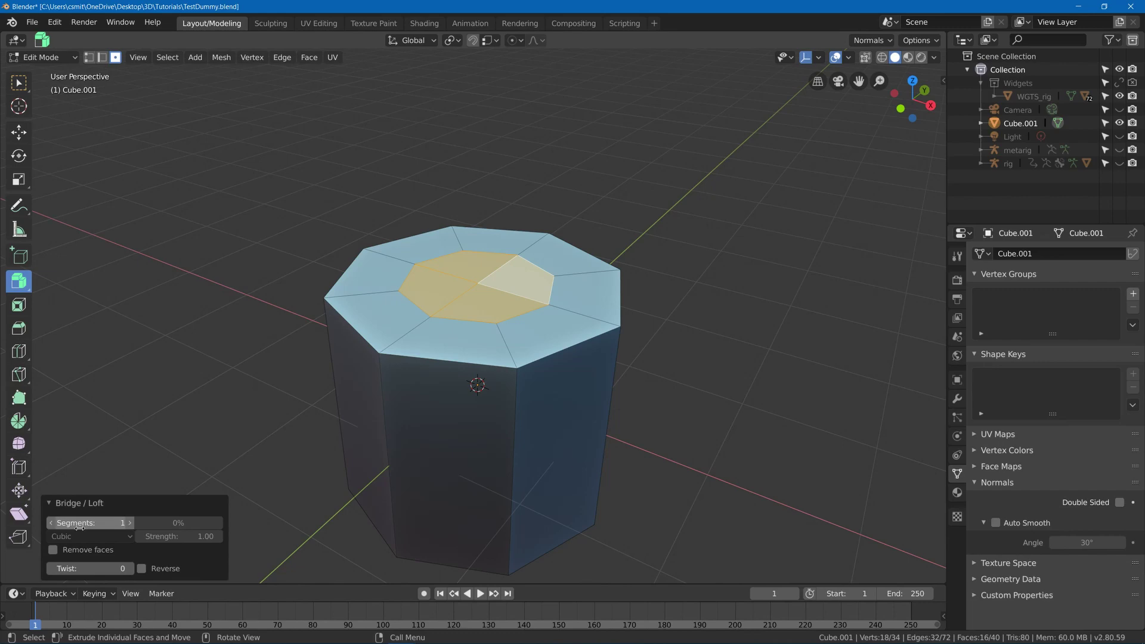
pyautogui.click(52, 549)
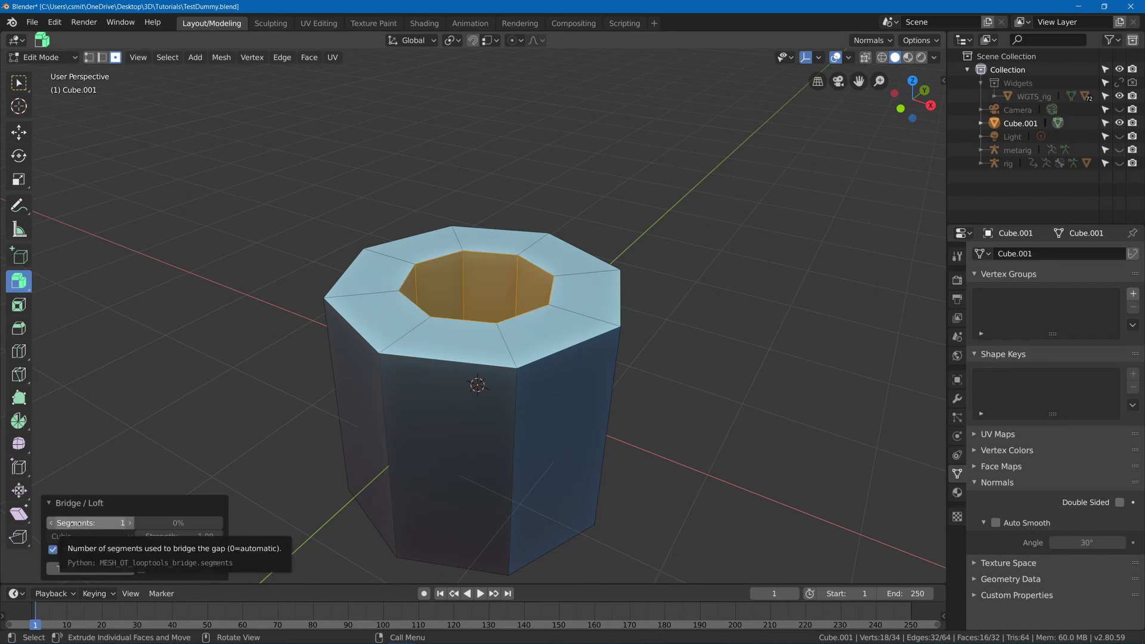
# Try different bridge segment counts (8, 5, 2) and Linear interpolation
pyautogui.moveTo(90, 522)
pyautogui.mouseDown()
pyautogui.moveTo(119, 522)
pyautogui.moveTo(96, 523)
pyautogui.mouseUp()
pyautogui.moveTo(256, 310); pyautogui.dragTo(280, 234, button='middle')
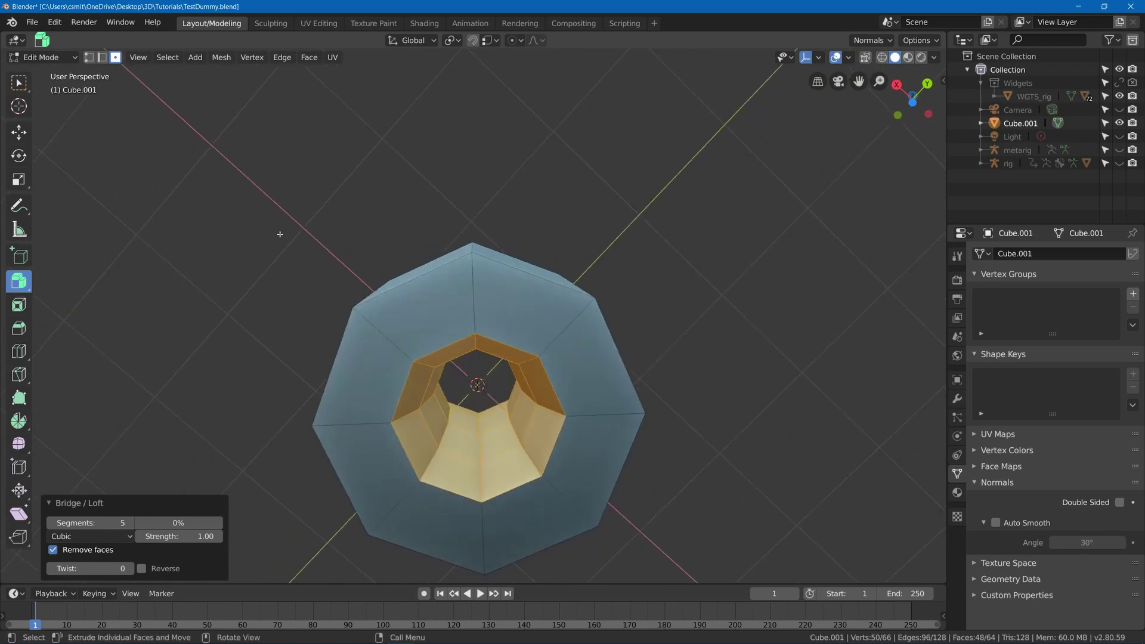
pyautogui.moveTo(122, 523); pyautogui.dragTo(96, 523)
pyautogui.click(90, 537)
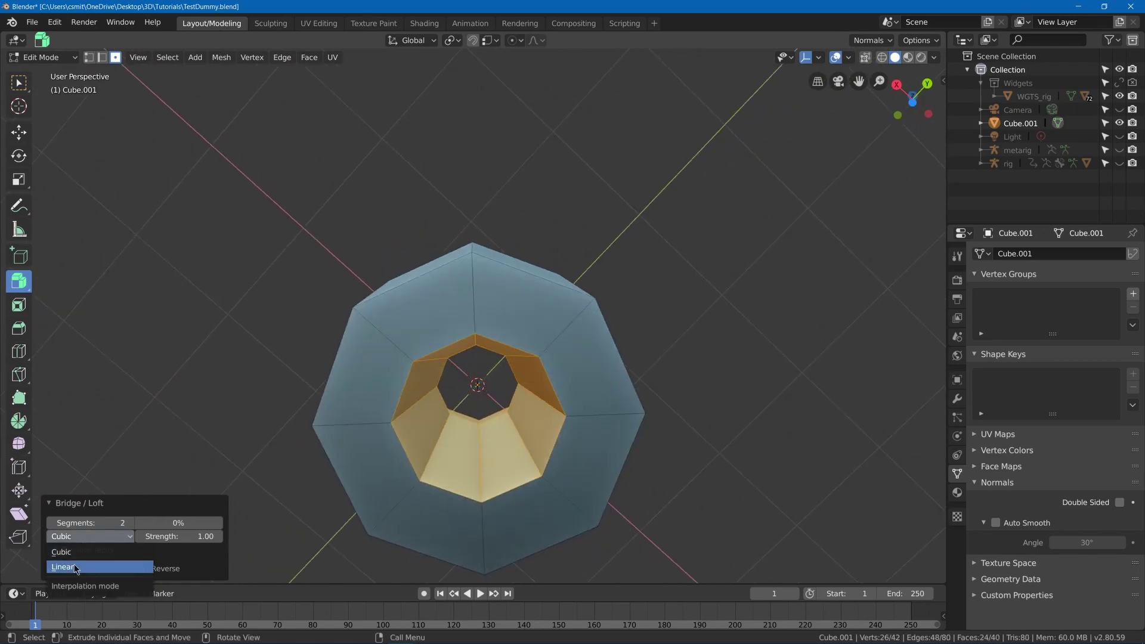
pyautogui.click(74, 563)
pyautogui.moveTo(317, 363); pyautogui.dragTo(373, 345, button='middle')
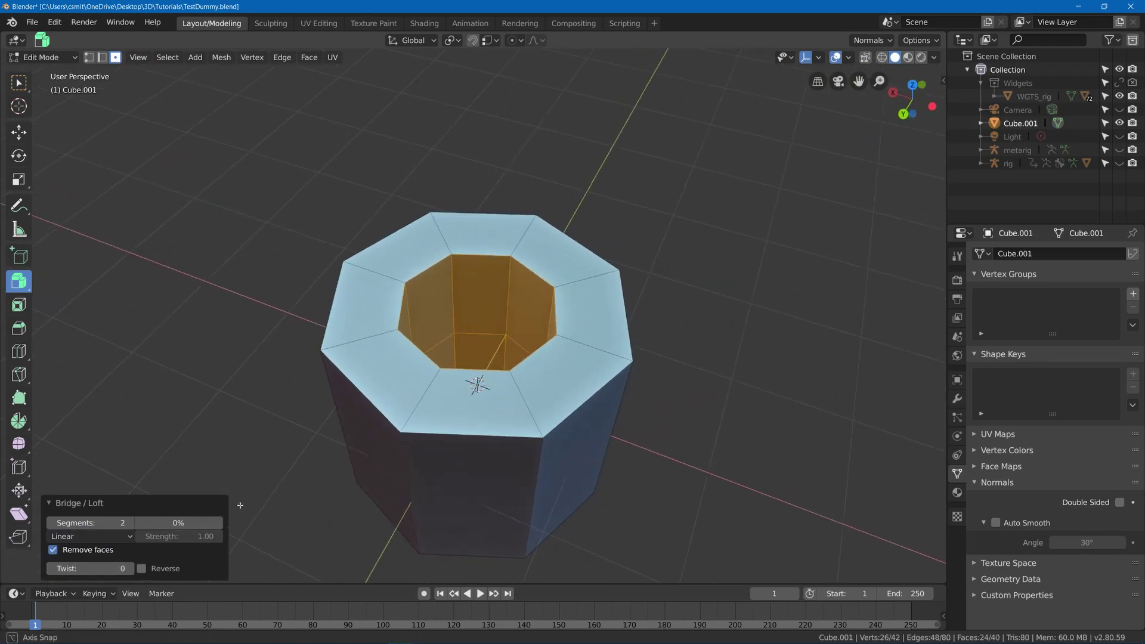
# Set bridge interpolation to Cubic and adjust its strength and twist
pyautogui.click(90, 536)
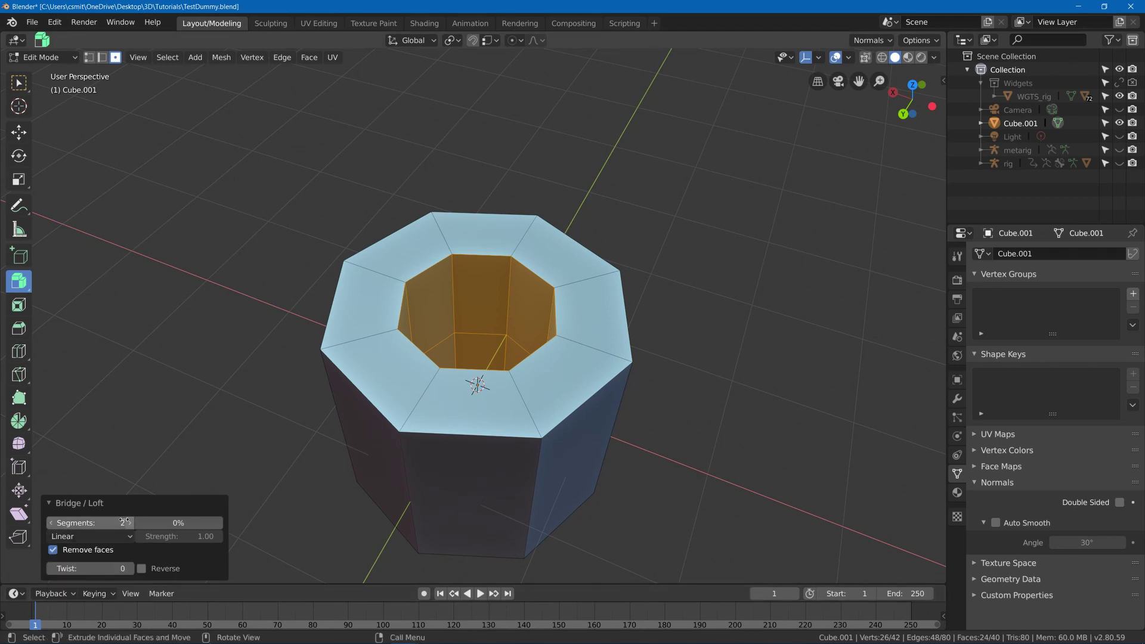
pyautogui.click(87, 537)
pyautogui.click(86, 552)
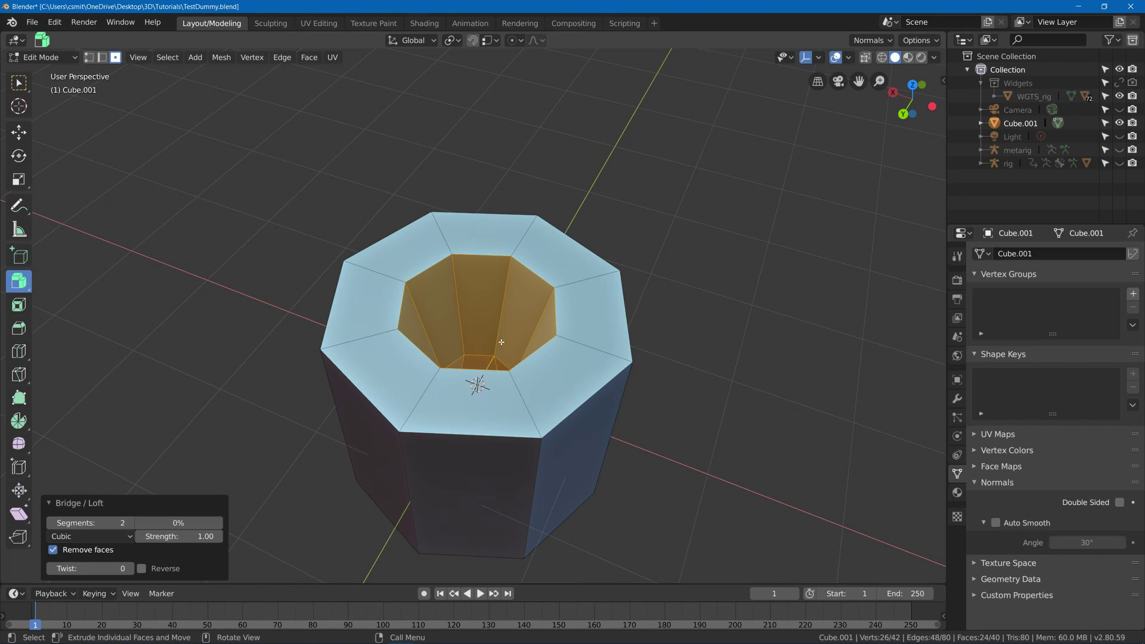
pyautogui.moveTo(459, 357)
pyautogui.mouseDown(button='middle')
pyautogui.moveTo(465, 334)
pyautogui.moveTo(471, 343)
pyautogui.mouseUp(button='middle')
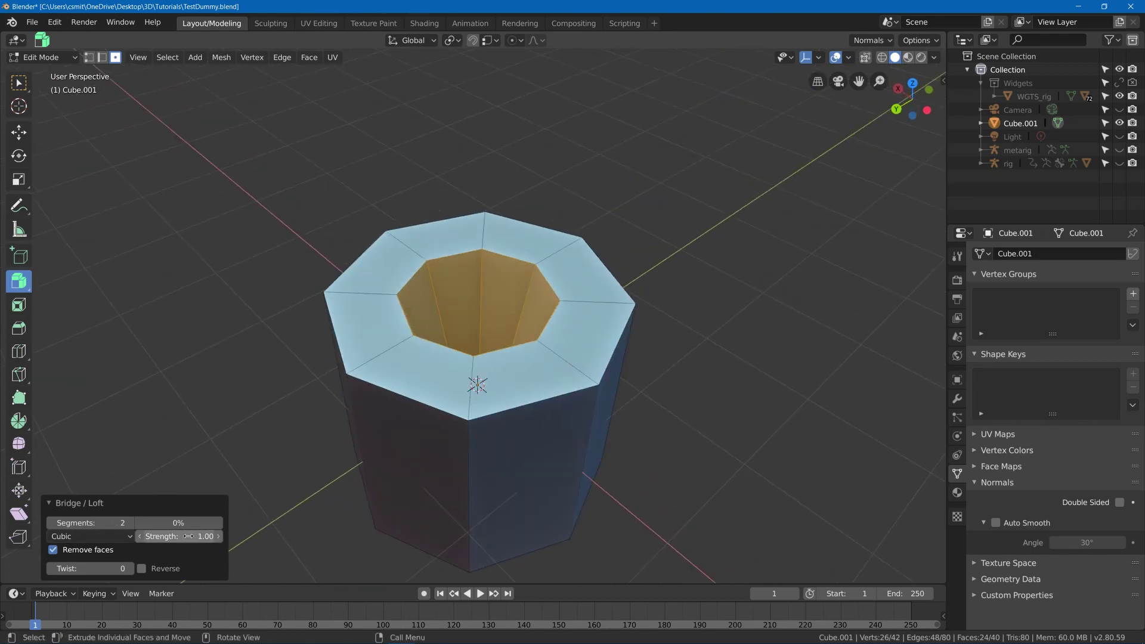
pyautogui.moveTo(182, 536)
pyautogui.mouseDown()
pyautogui.moveTo(152, 537)
pyautogui.moveTo(200, 527)
pyautogui.mouseUp()
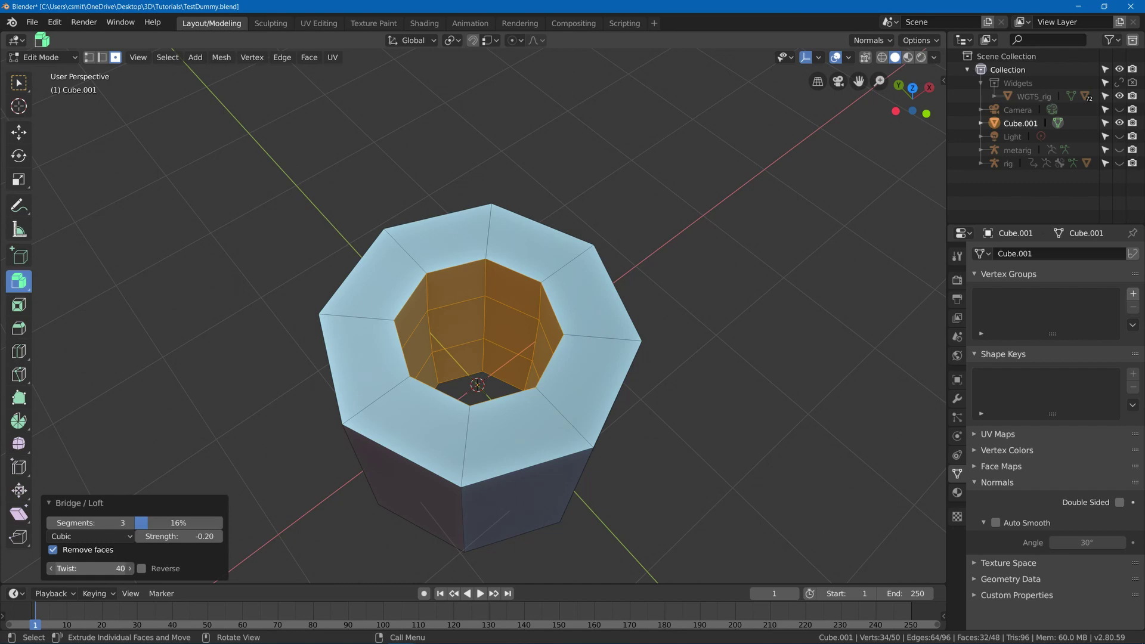
pyautogui.moveTo(89, 569); pyautogui.dragTo(58, 568)
# Try LoopTools Flatten on the faces, undo it, and show the LoopTools menu again
pyautogui.rightClick(465, 225)
pyautogui.moveTo(507, 225)
pyautogui.click(566, 268)
pyautogui.moveTo(567, 268); pyautogui.dragTo(554, 232, button='middle')
pyautogui.hotkey('ctrl', 'z')
pyautogui.rightClick(560, 230)
pyautogui.moveTo(564, 232)
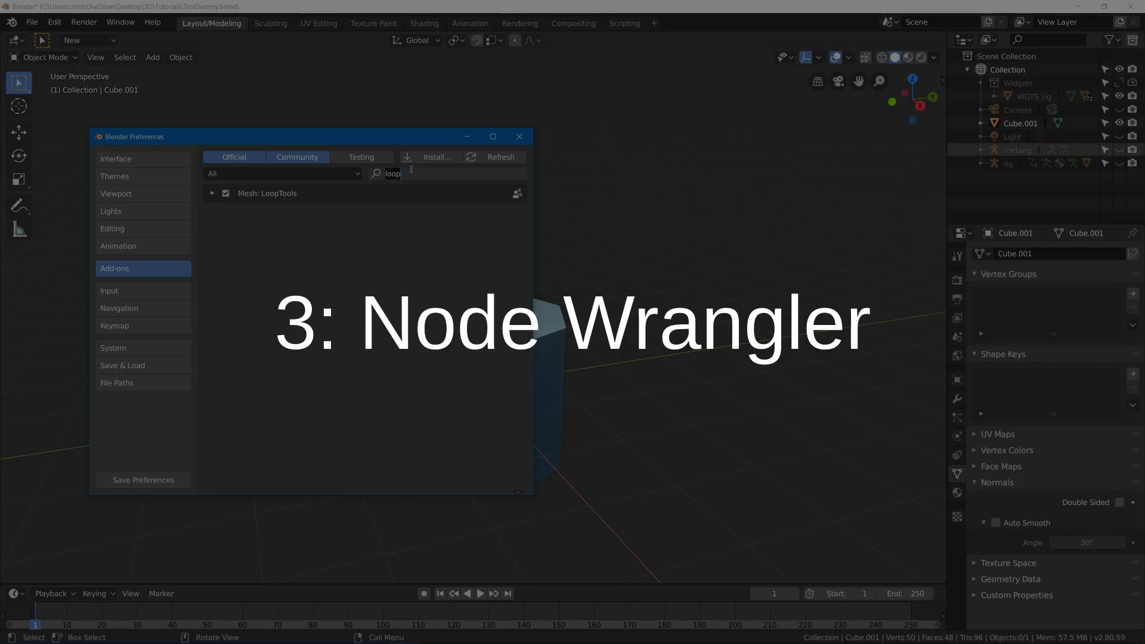
# Search 'node' and enable the Node: Node Wrangler add-on
pyautogui.press('BackSpace')
pyautogui.press('BackSpace')
pyautogui.press('BackSpace')
pyautogui.press('BackSpace')
pyautogui.write('node')
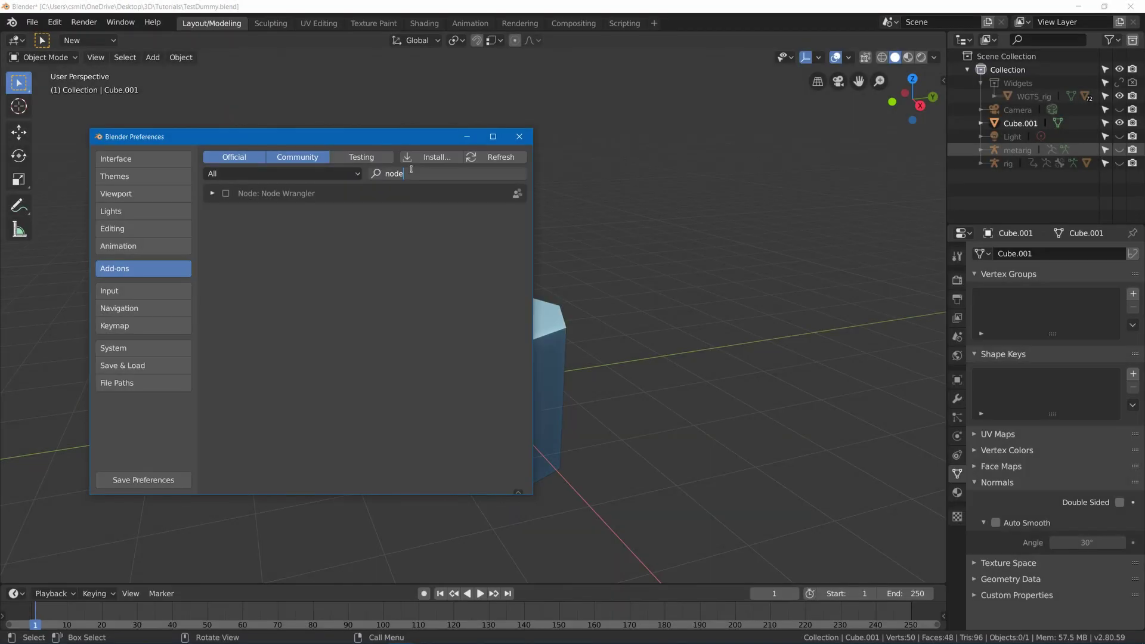
pyautogui.press('Return')
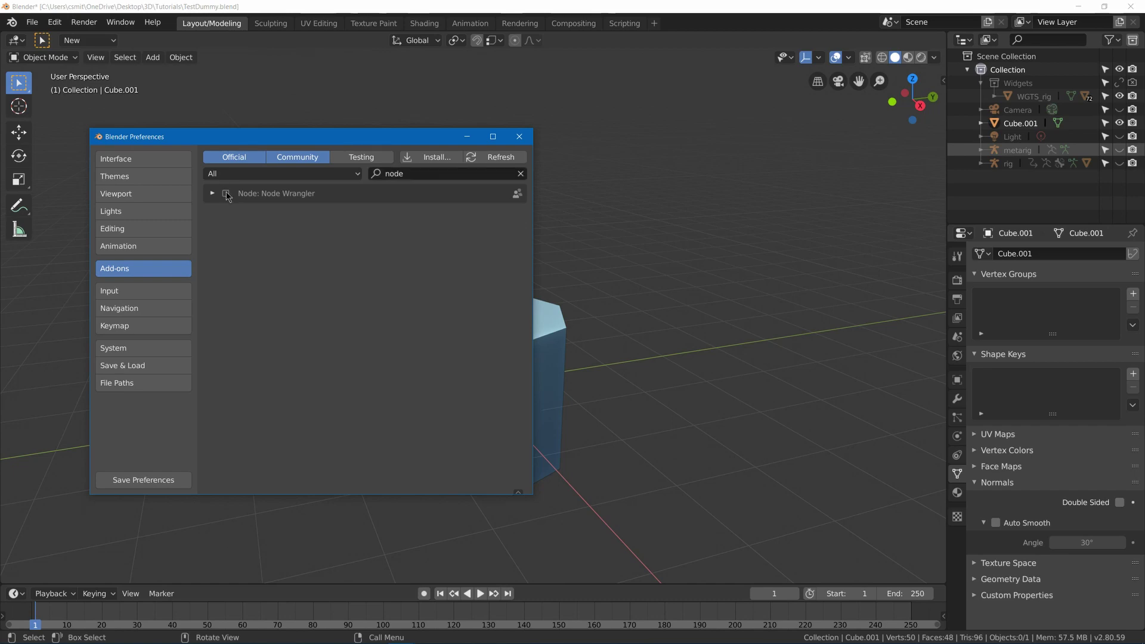
pyautogui.click(226, 194)
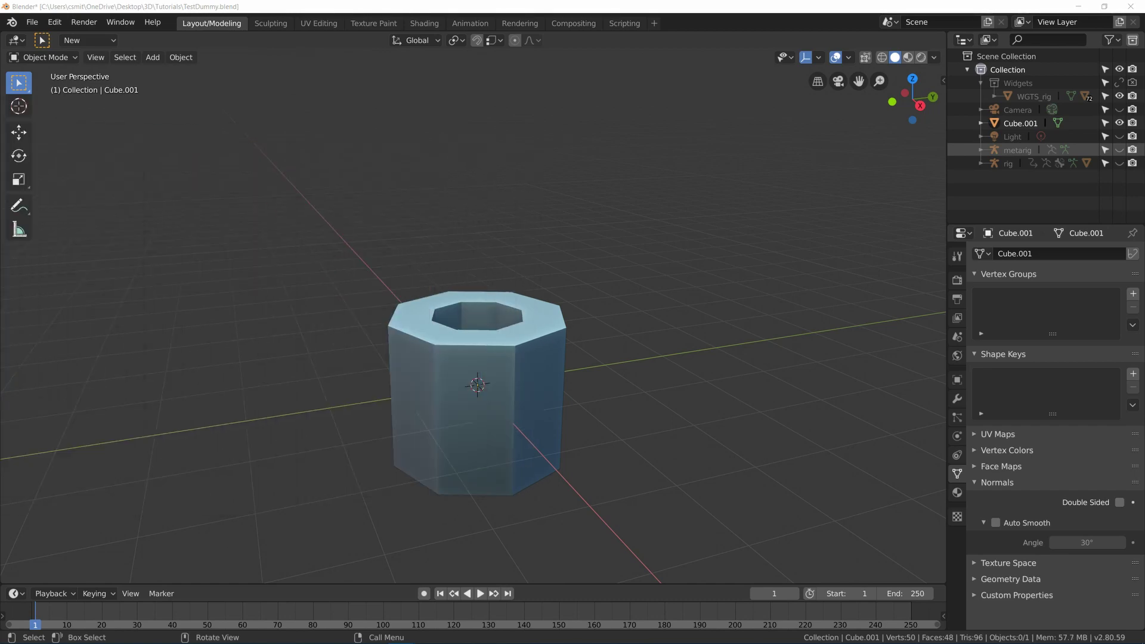
# Give Cube.001 a new material, Material.001
pyautogui.click(453, 8)
pyautogui.click(958, 491)
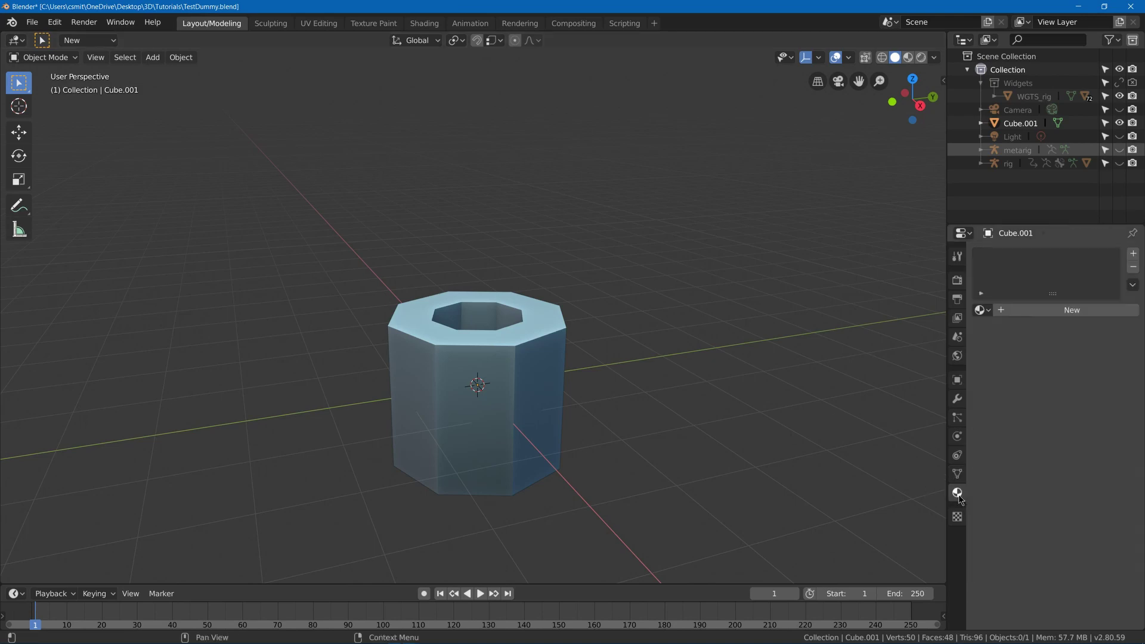
pyautogui.click(1035, 311)
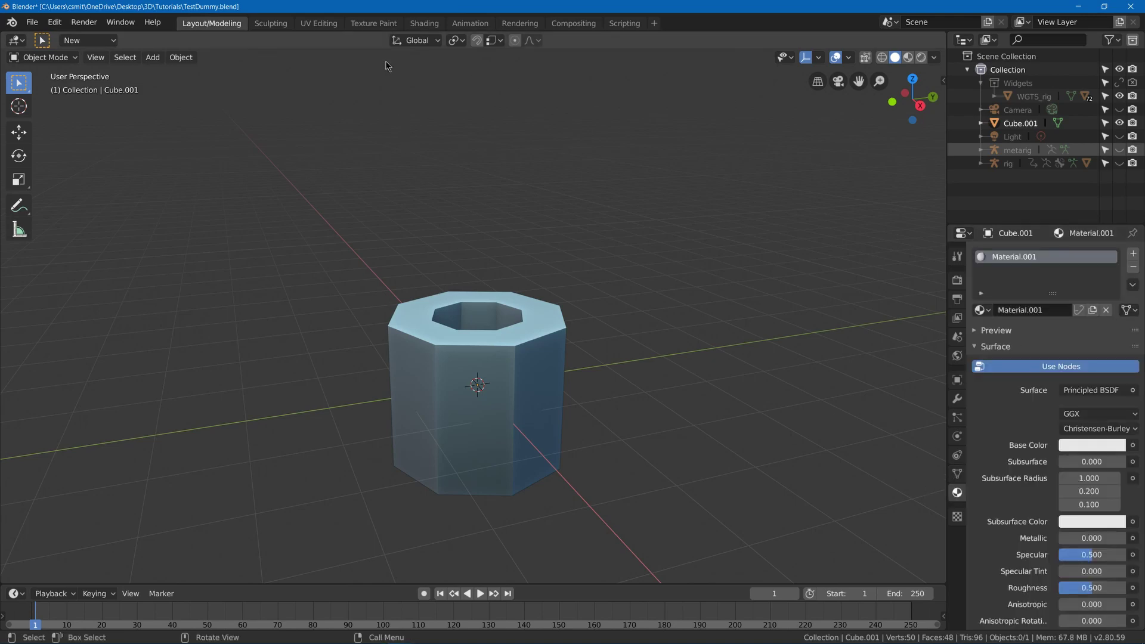
# Switch to the Shading workspace and enlarge the node editor showing Material.001's nodes
pyautogui.click(422, 24)
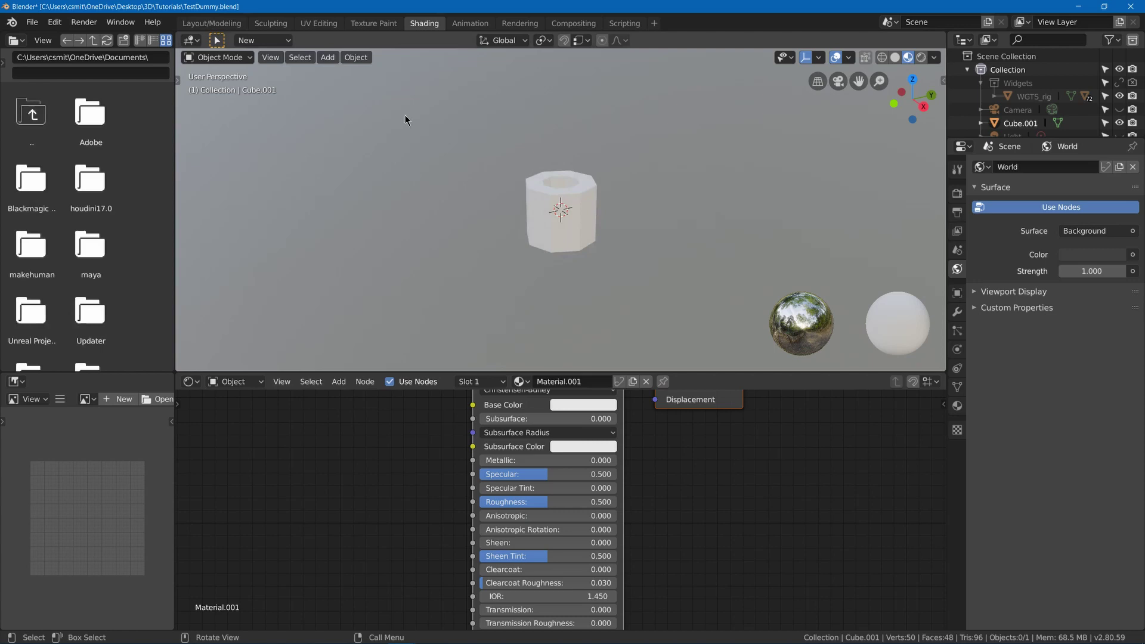
pyautogui.scroll(-3, 381, 459)
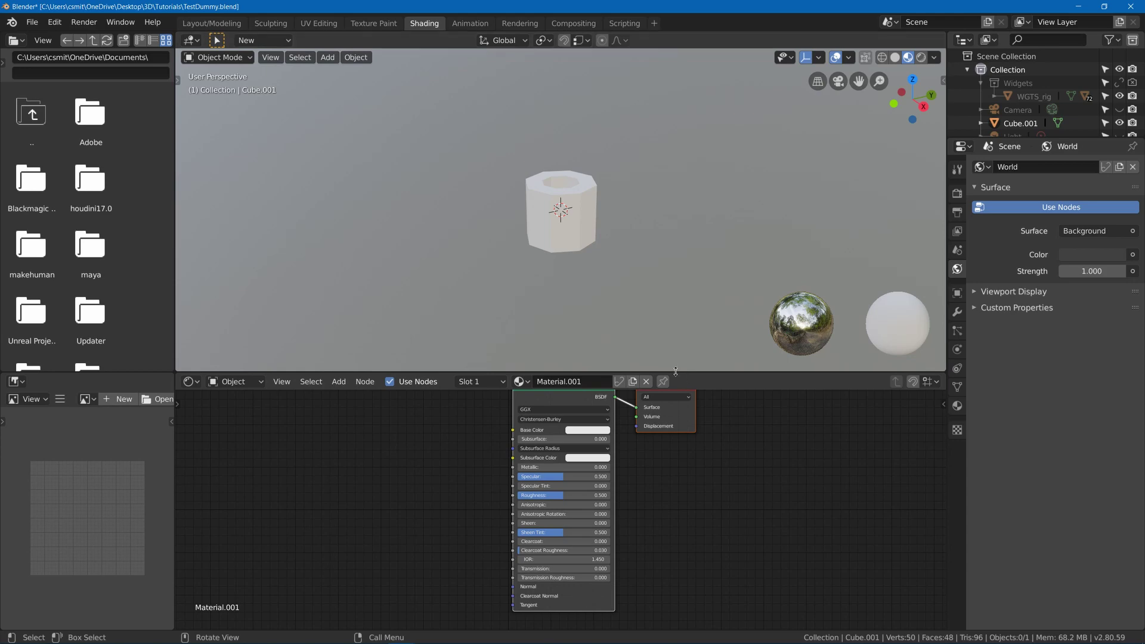
pyautogui.moveTo(716, 371); pyautogui.dragTo(716, 204)
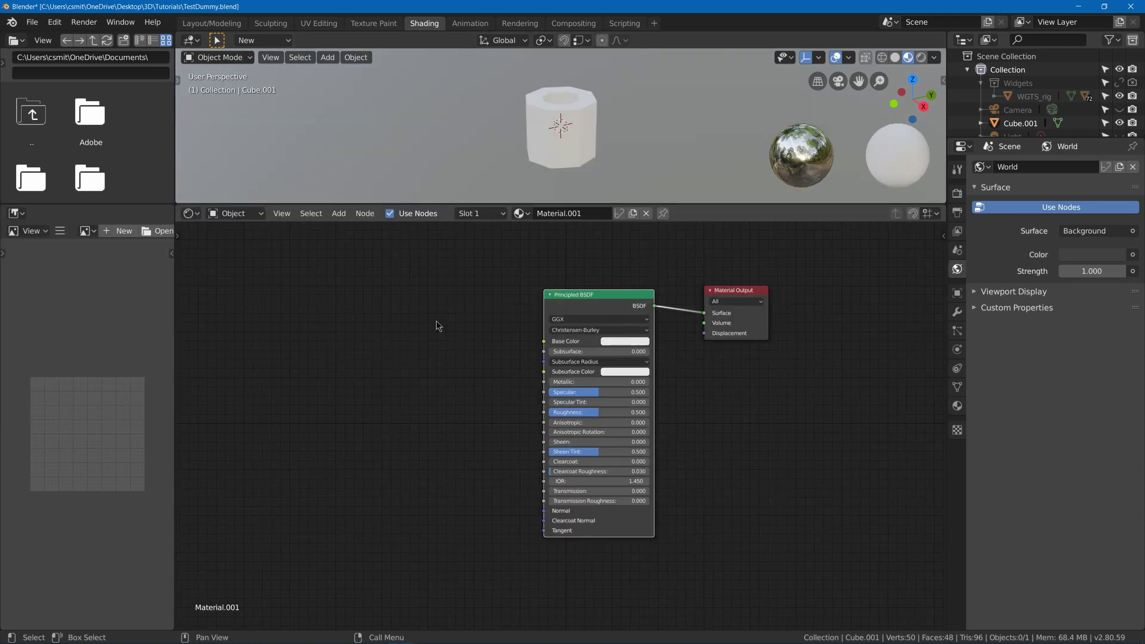
# Bring up the Node Wrangler menu in the node editor
pyautogui.rightClick(462, 309)
pyautogui.hotkey('shift', 'w')
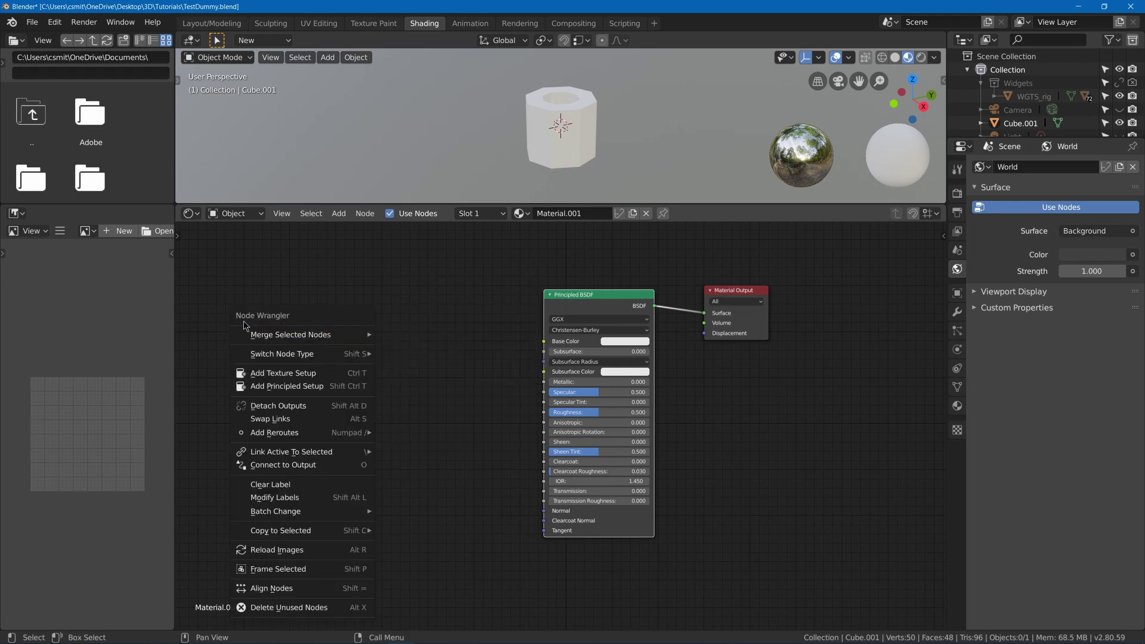
pyautogui.hotkey('shift', 'w')
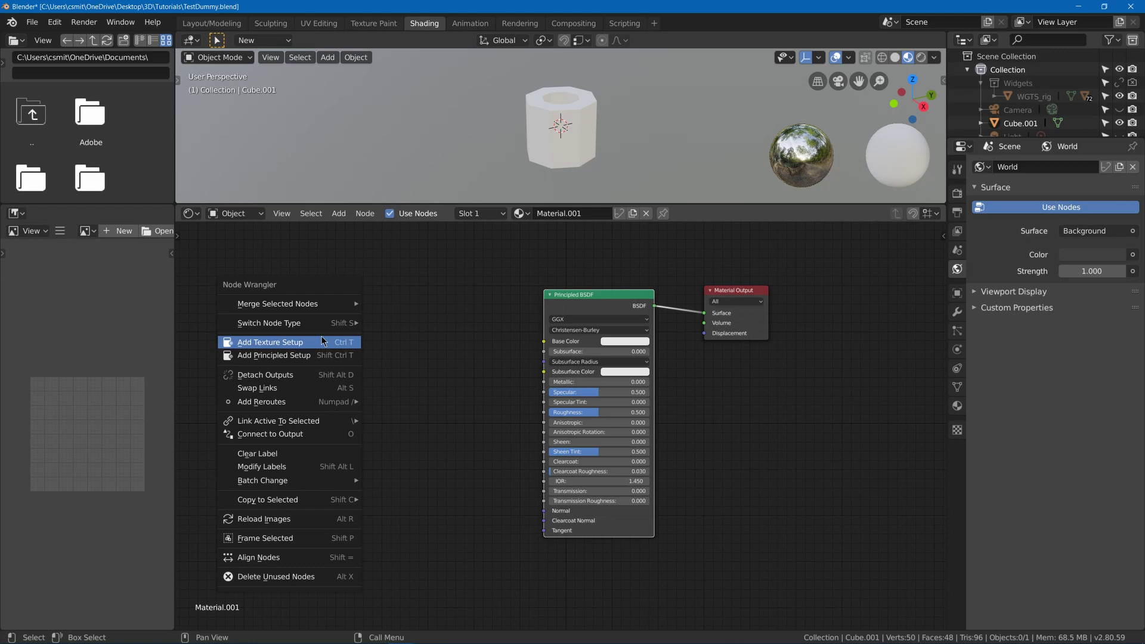
pyautogui.moveTo(286, 306)
pyautogui.moveTo(397, 305)
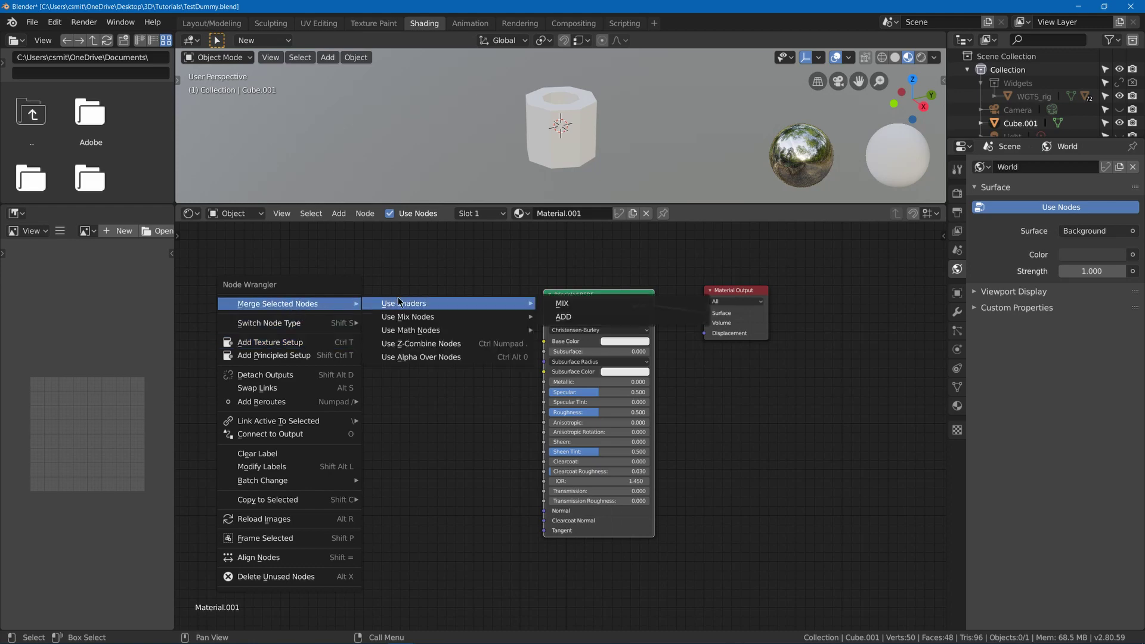
pyautogui.moveTo(449, 319)
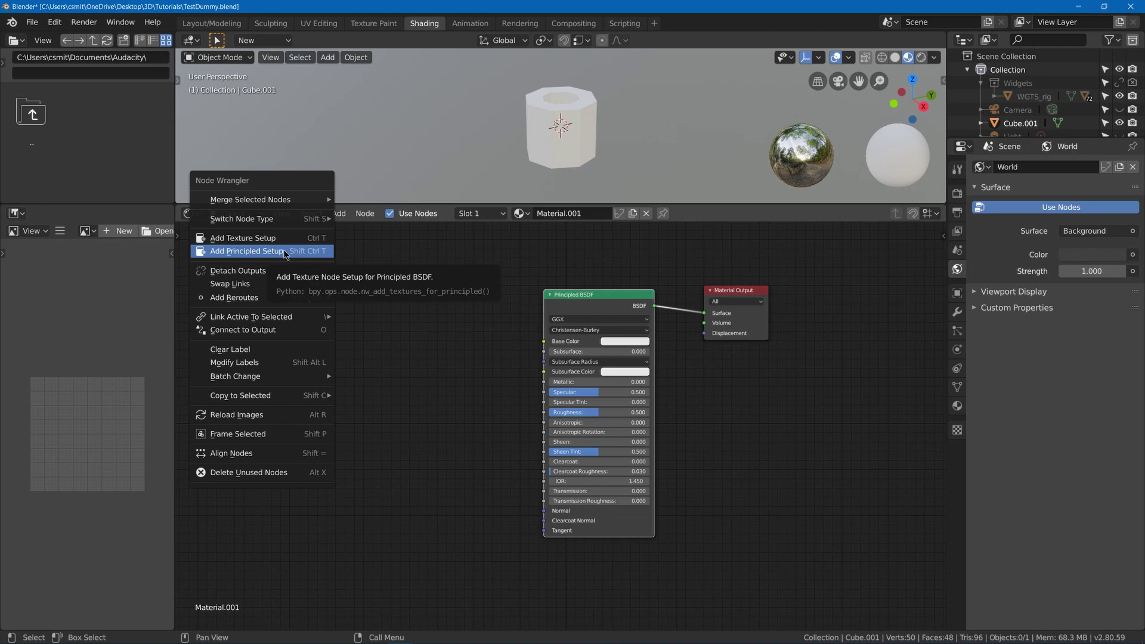
# Get a Fresnel node linked into the Principled BSDF's Roughness input
pyautogui.press('Escape')
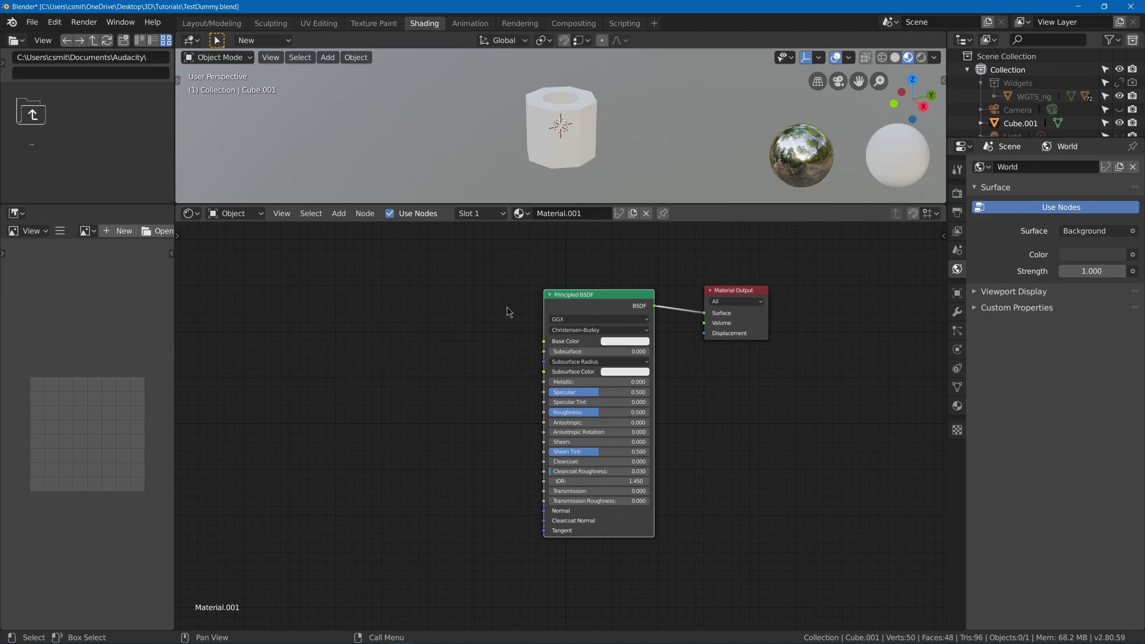
pyautogui.hotkey('shift', 'w')
pyautogui.hotkey('ctrl', 'z')
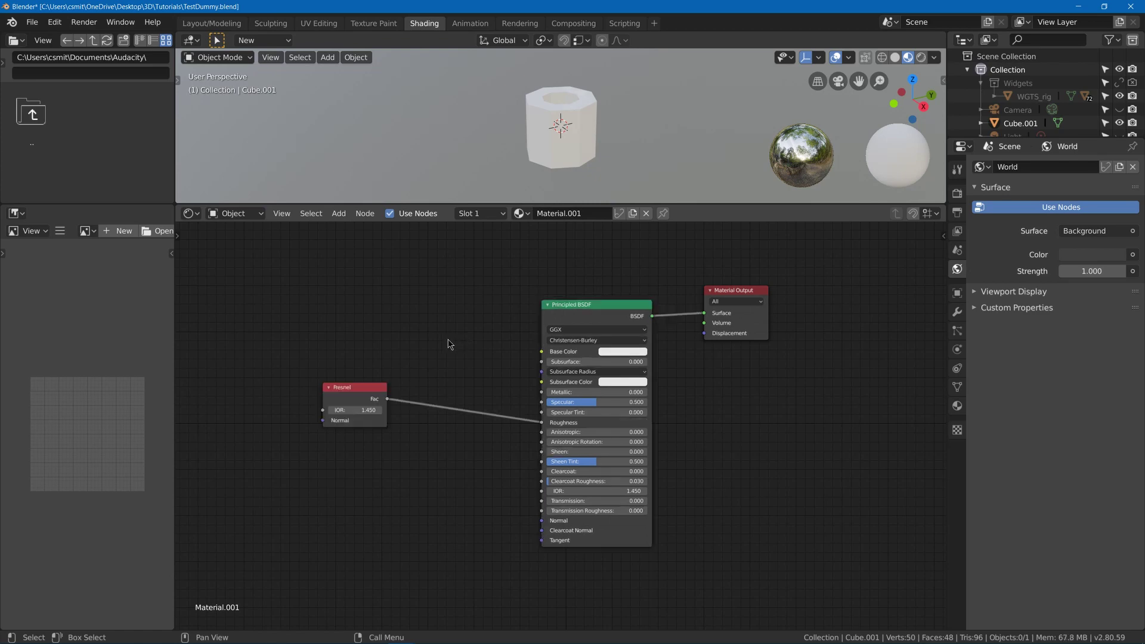
# Preview the Fresnel output on the mesh through a Viewer node and reposition the Fresnel node
pyautogui.keyDown('ctrl'); pyautogui.keyDown('shift'); pyautogui.click(350, 385); pyautogui.keyUp('shift'); pyautogui.keyUp('ctrl')
pyautogui.moveTo(349, 385); pyautogui.dragTo(306, 278)
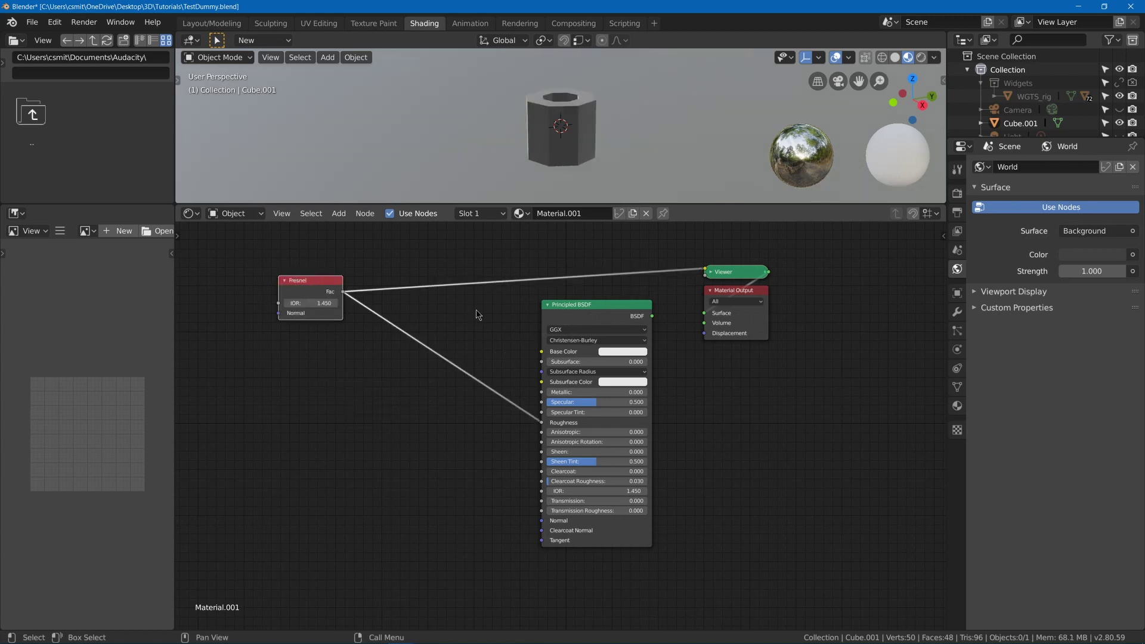
pyautogui.moveTo(318, 282); pyautogui.dragTo(322, 298)
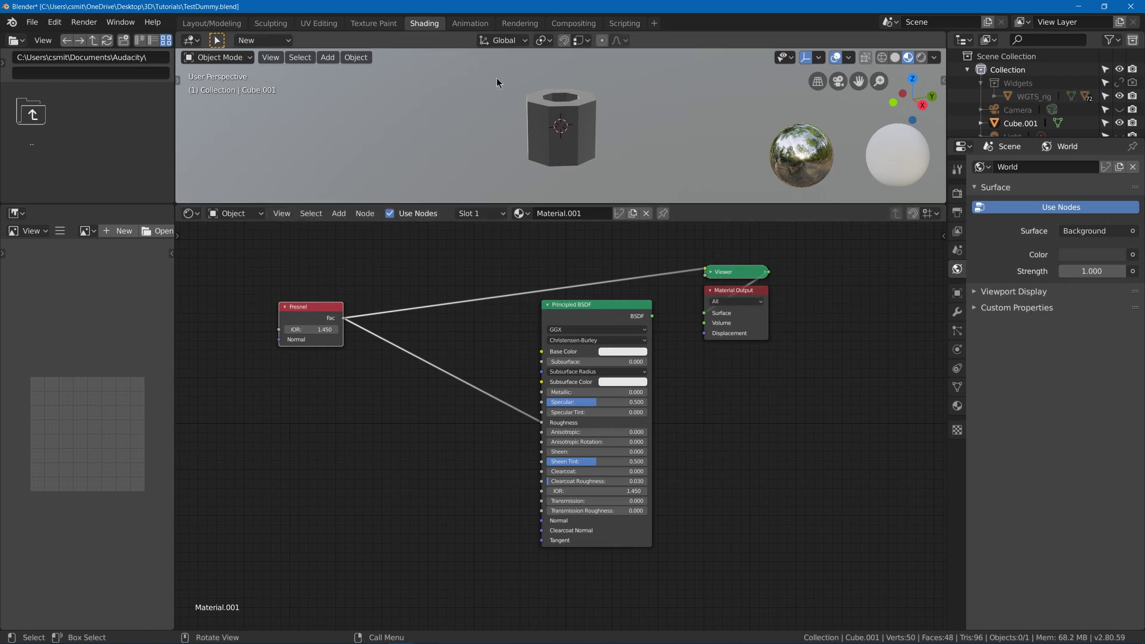
pyautogui.moveTo(551, 125); pyautogui.dragTo(669, 117, button='middle')
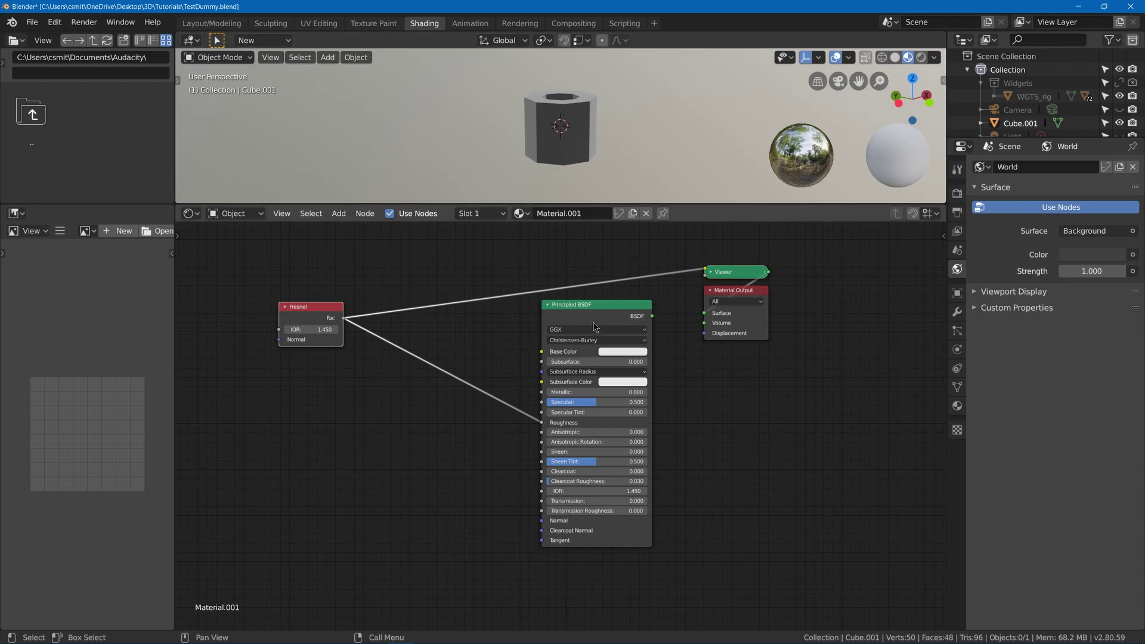
# Restore the Principled BSDF shader preview and rearrange the BSDF and Fresnel nodes
pyautogui.keyDown('ctrl'); pyautogui.keyDown('shift'); pyautogui.click(578, 309); pyautogui.keyUp('shift'); pyautogui.keyUp('ctrl')
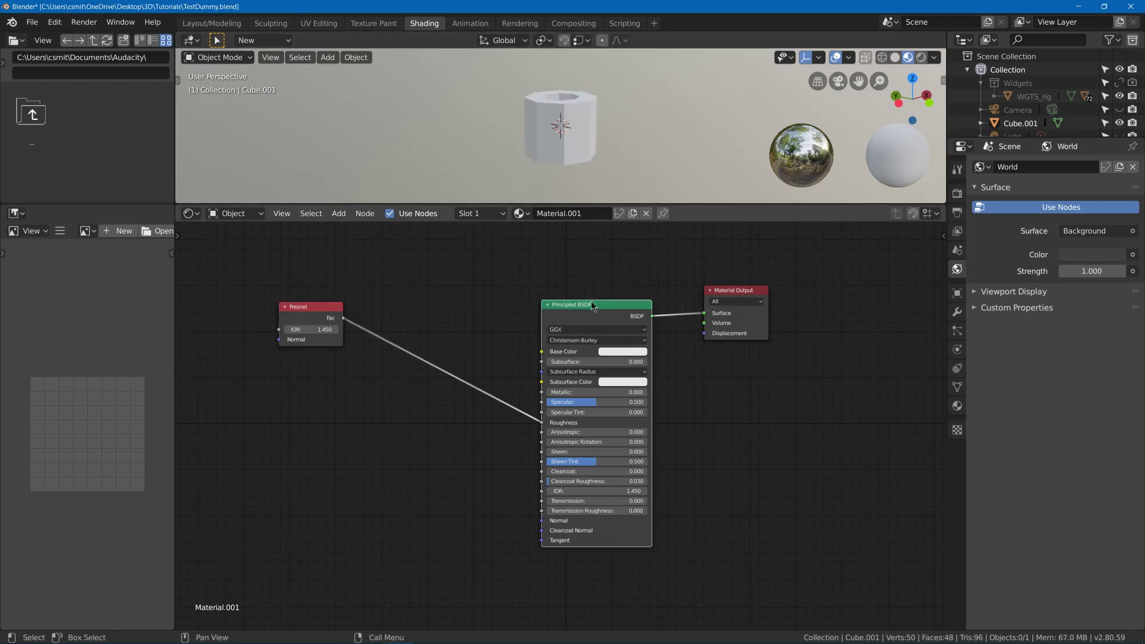
pyautogui.moveTo(594, 313); pyautogui.dragTo(575, 296)
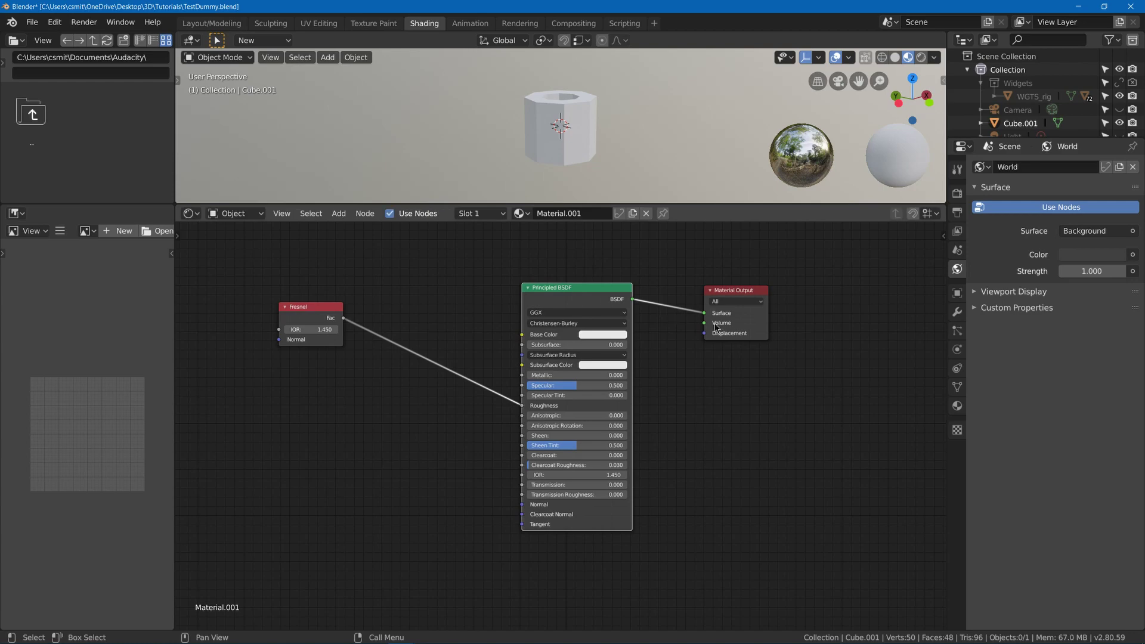
pyautogui.moveTo(347, 346); pyautogui.dragTo(350, 375)
# Duplicate the Fresnel node and combine both Fresnels through a Mix node into Roughness
pyautogui.hotkey('shift', 'd')
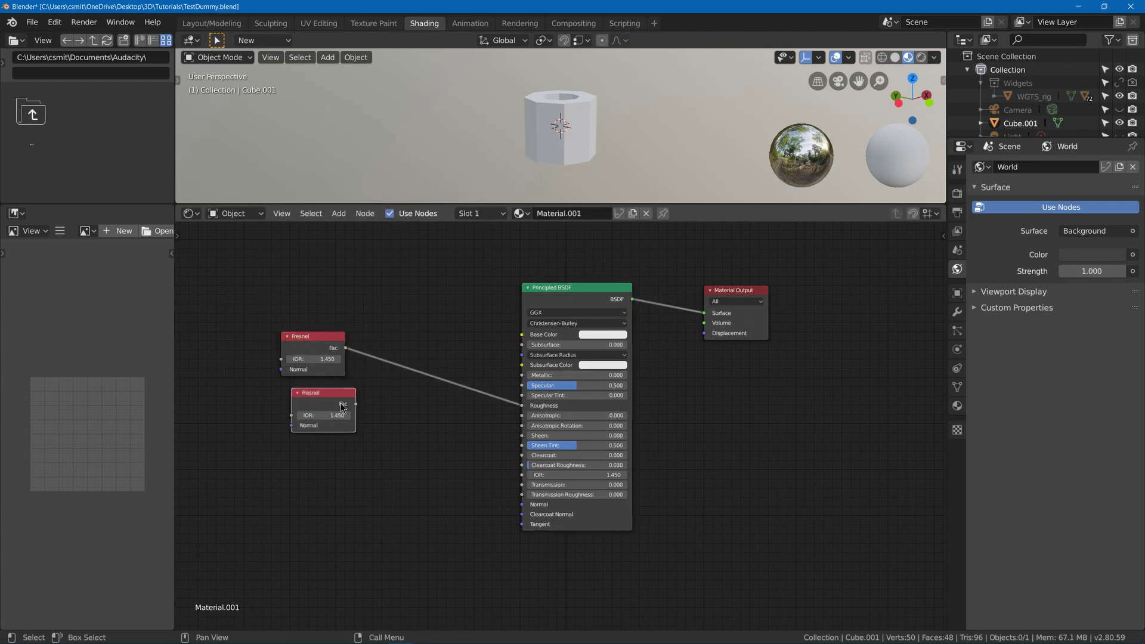
pyautogui.click(343, 444)
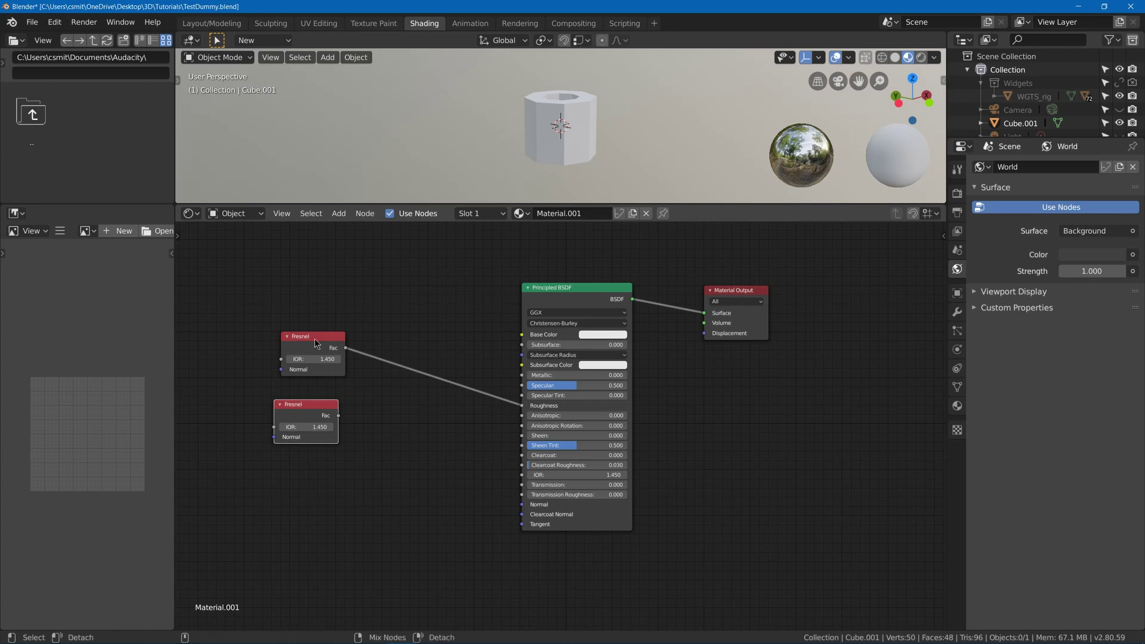
pyautogui.keyDown('ctrl'); pyautogui.keyDown('shift'); pyautogui.moveTo(313, 338); pyautogui.dragTo(296, 424, button='right'); pyautogui.keyUp('shift'); pyautogui.keyUp('ctrl')
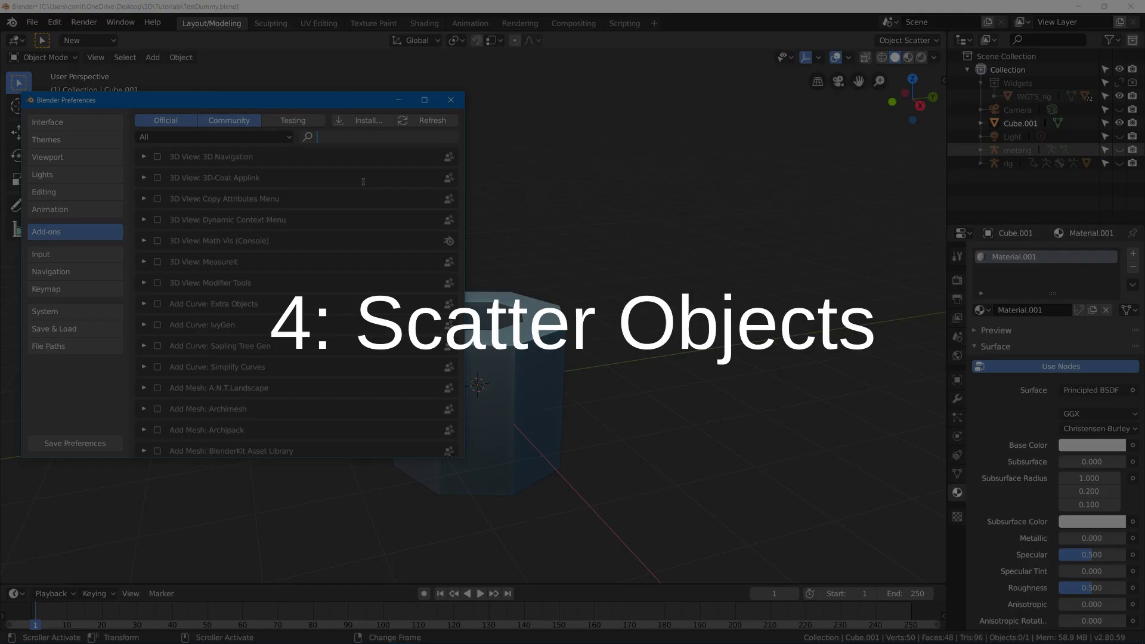
pyautogui.write('scatte')
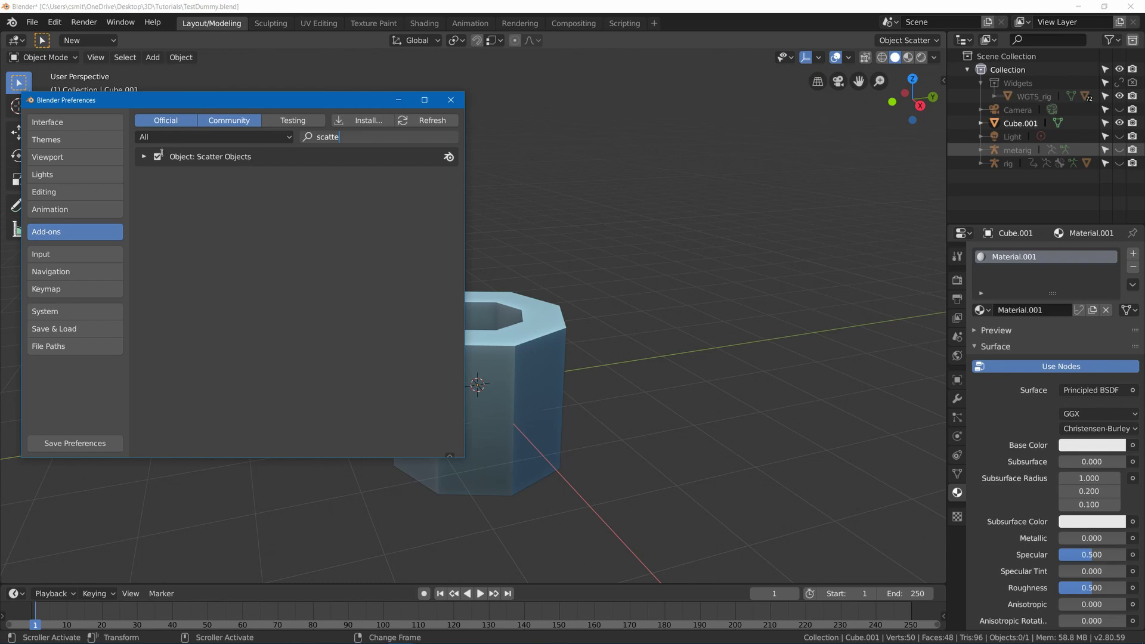
pyautogui.click(91, 449)
pyautogui.click(91, 445)
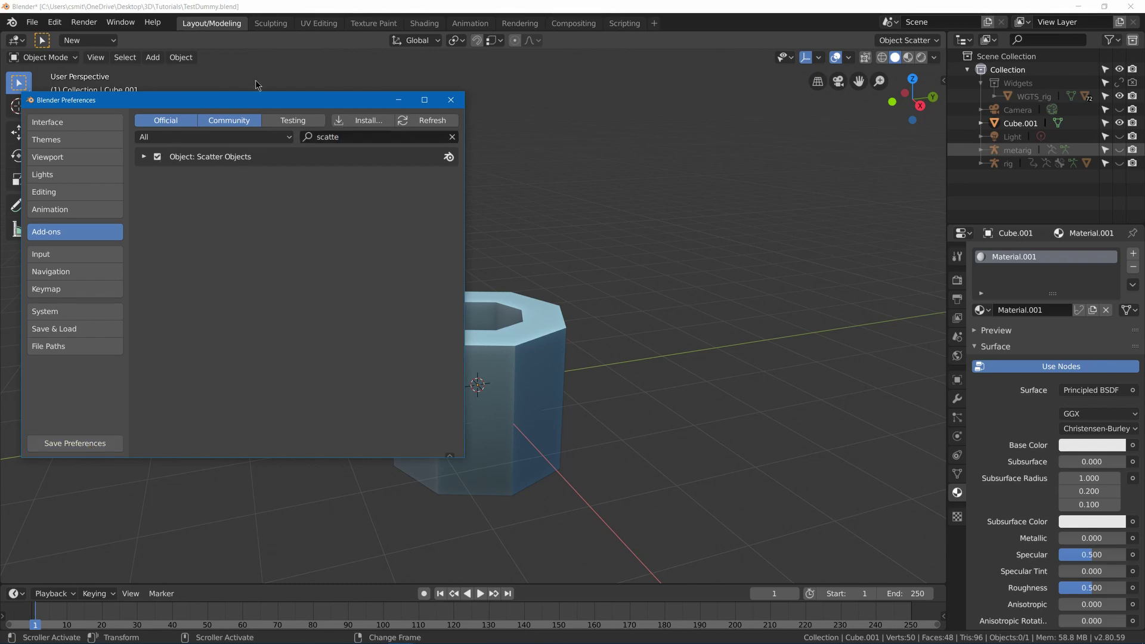
pyautogui.click(451, 100)
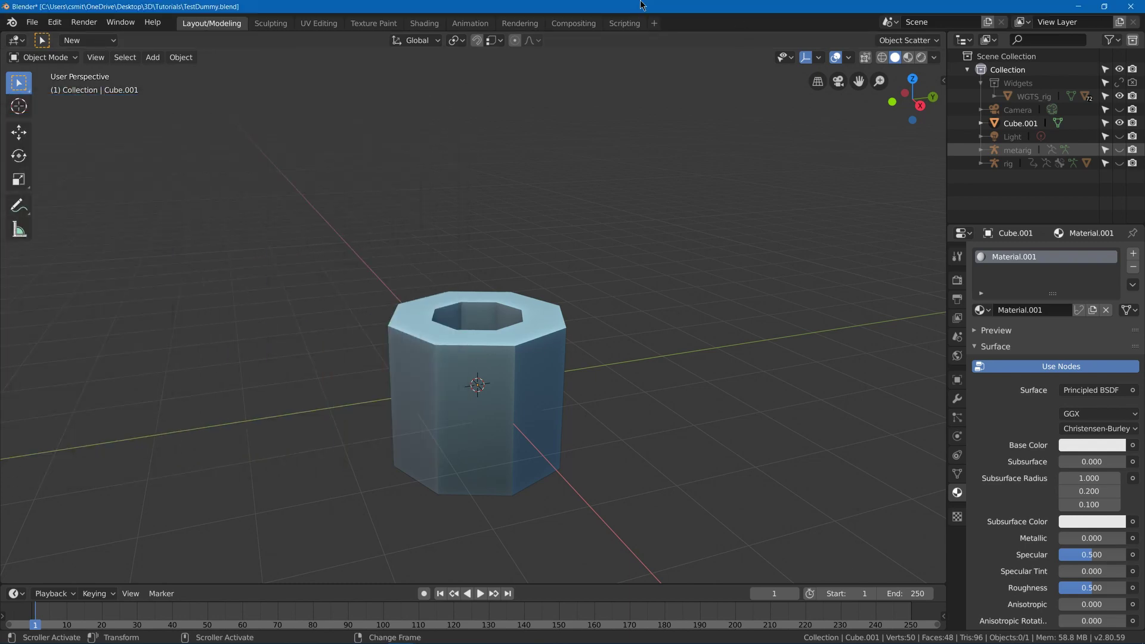
pyautogui.scroll(-4, 567, 356)
pyautogui.moveTo(554, 355); pyautogui.dragTo(567, 355, button='middle')
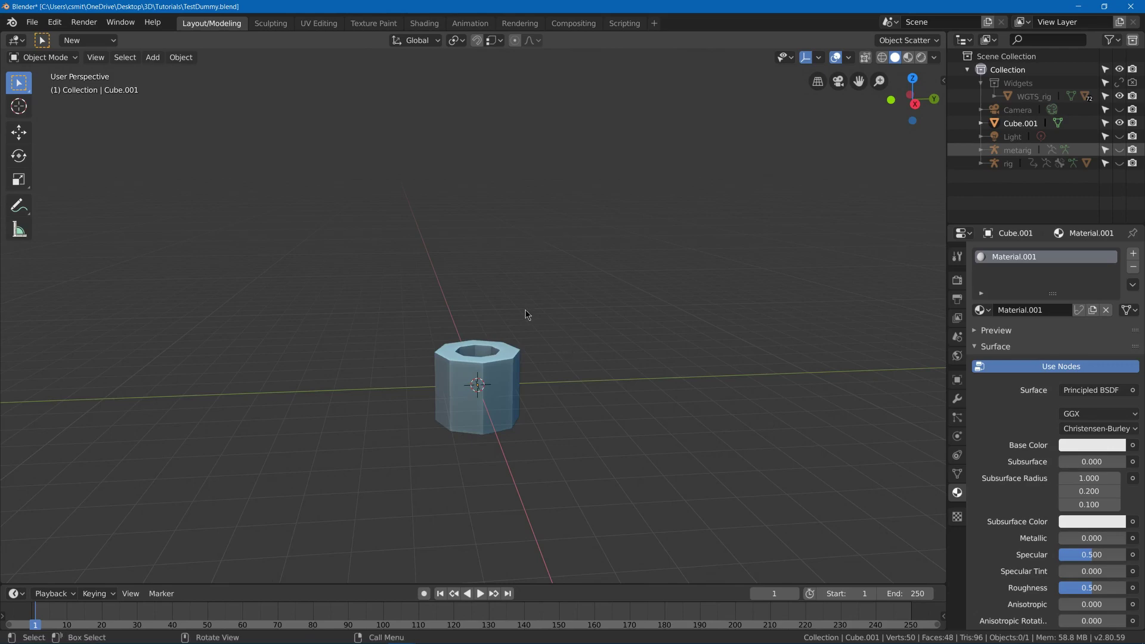
# Add a plane mesh and scale it up into a large ground plane
pyautogui.hotkey('shift', 'a')
pyautogui.moveTo(471, 307)
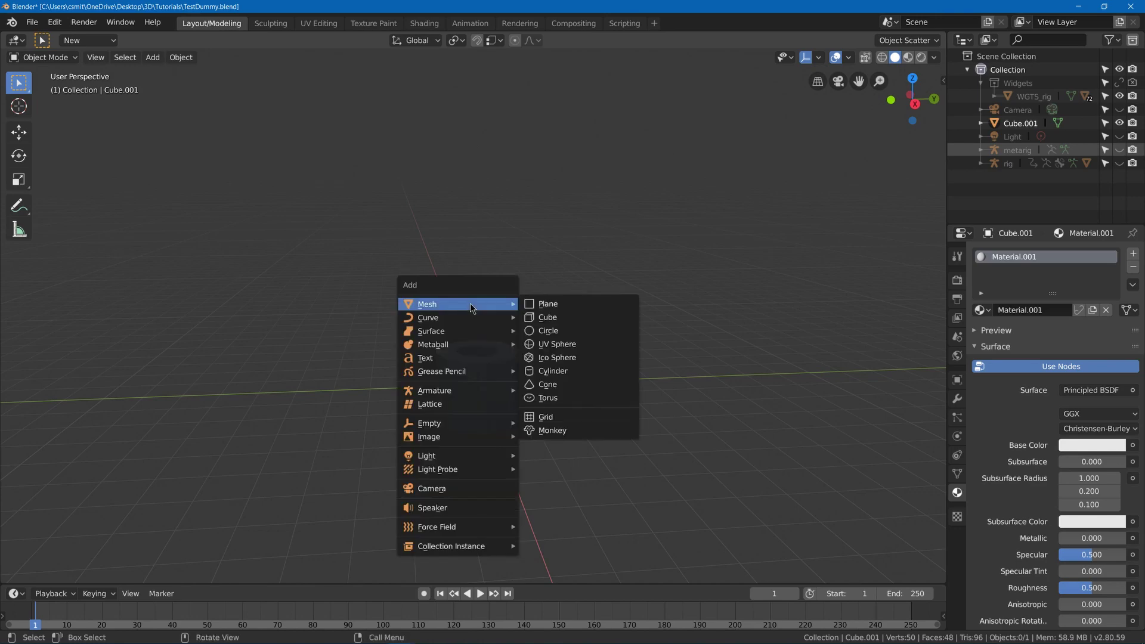
pyautogui.click(559, 304)
pyautogui.press('s')
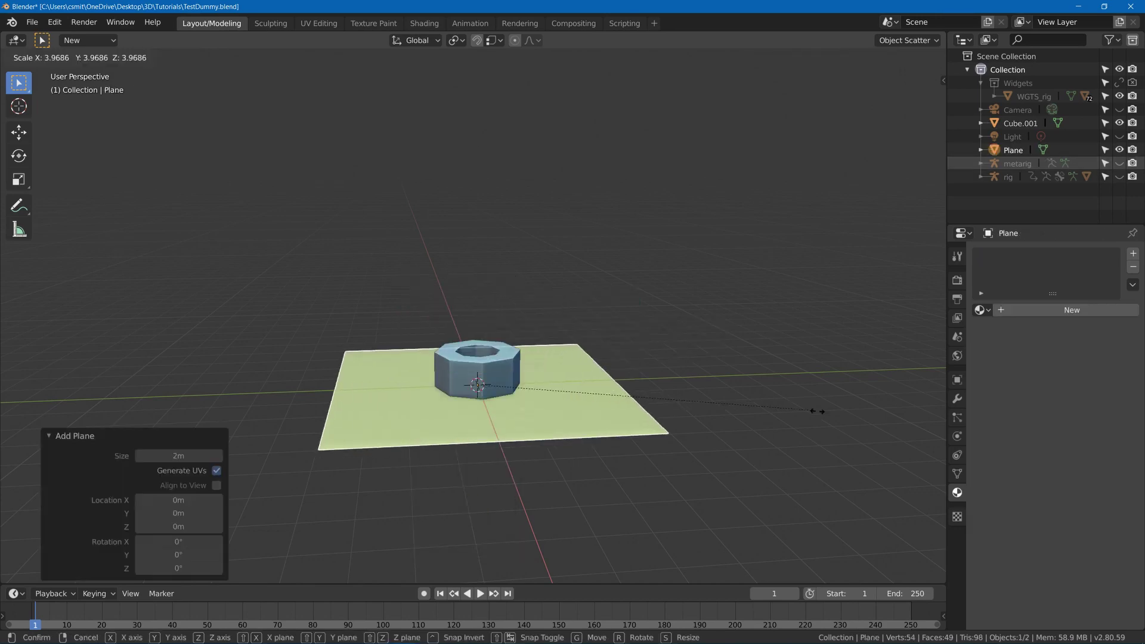
pyautogui.click(210, 402)
# Select the nut, then the plane as active, and run Scatter Objects
pyautogui.click(473, 358)
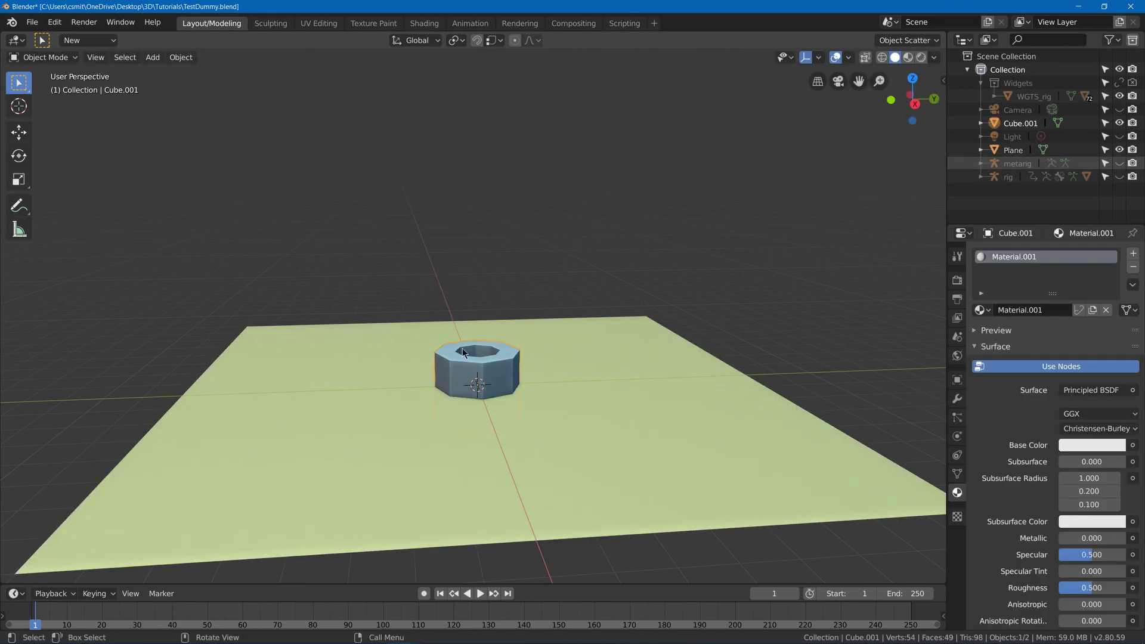
pyautogui.keyDown('shift'); pyautogui.click(579, 355); pyautogui.keyUp('shift')
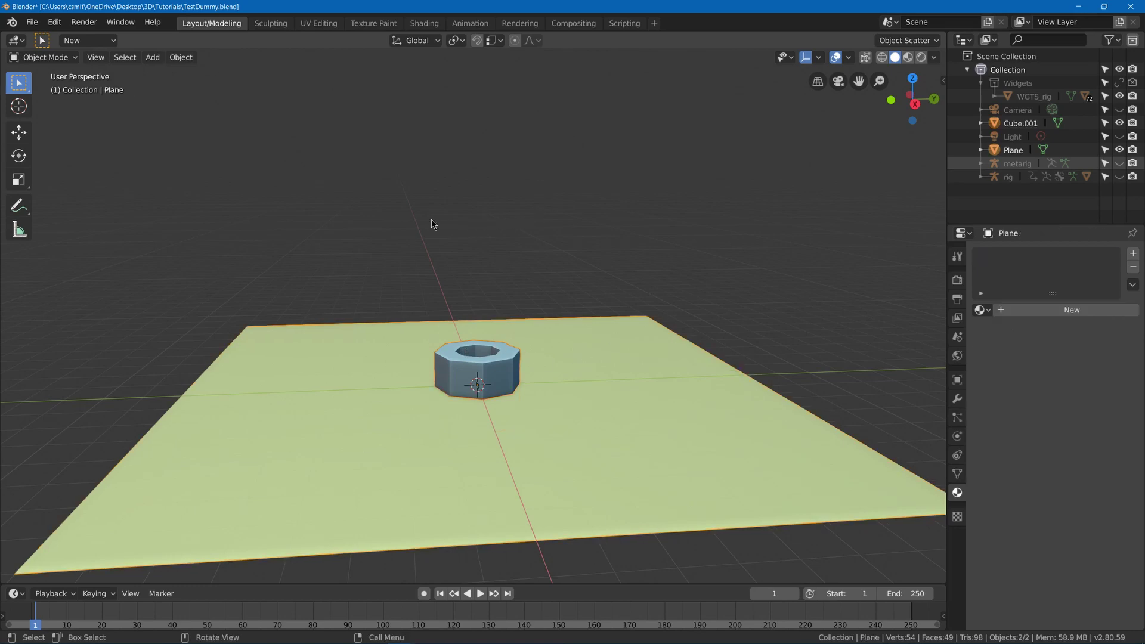
pyautogui.press('F3')
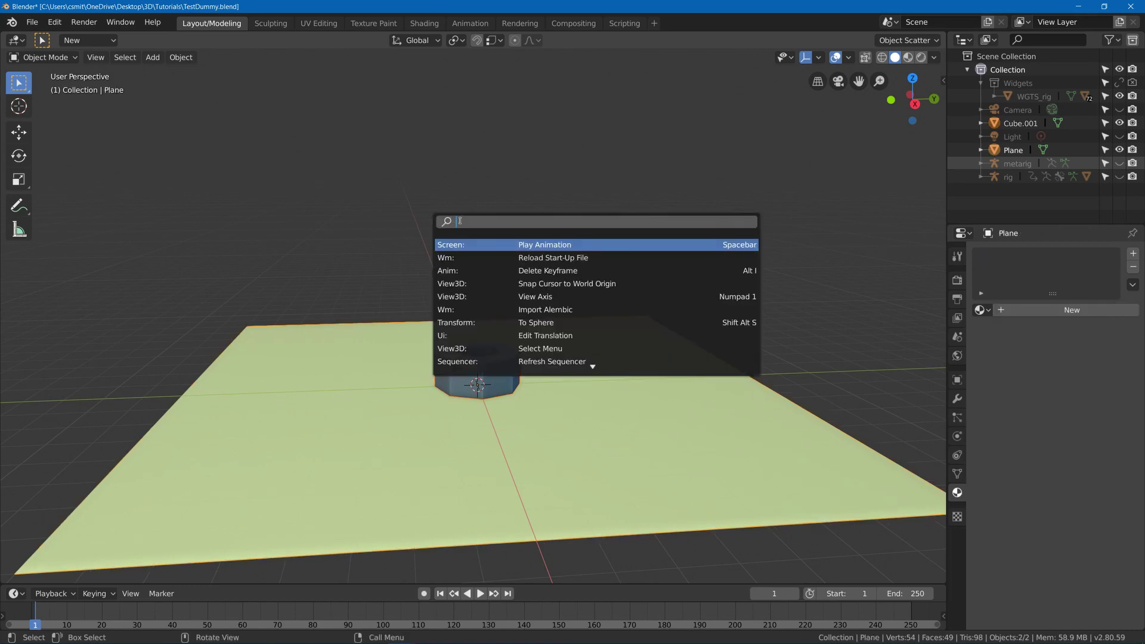
pyautogui.write('scatt')
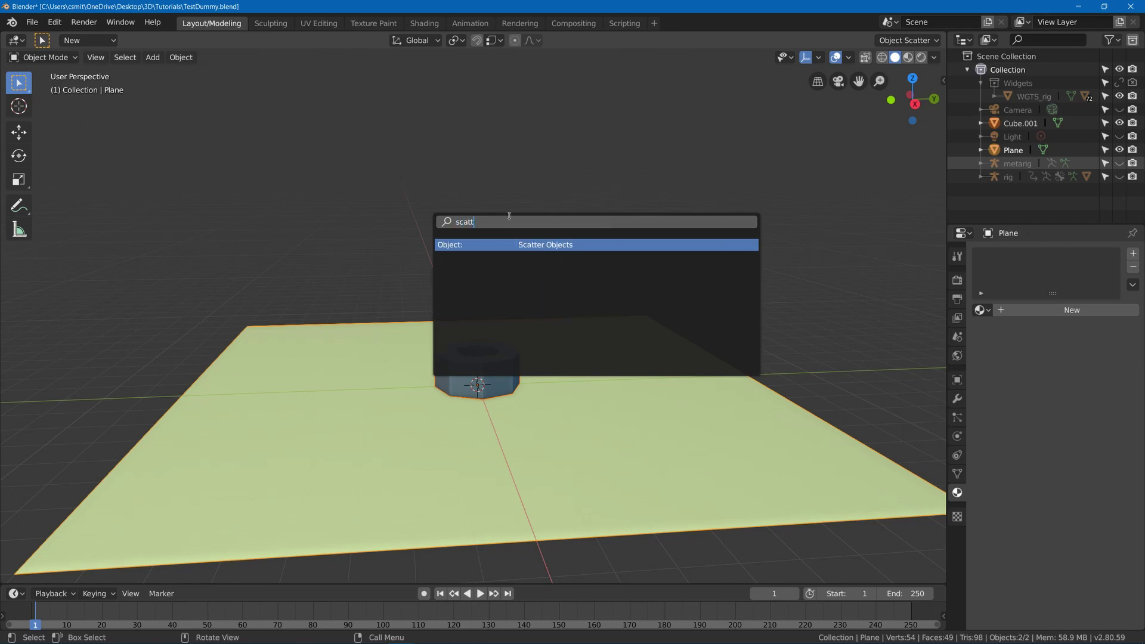
pyautogui.press('Return')
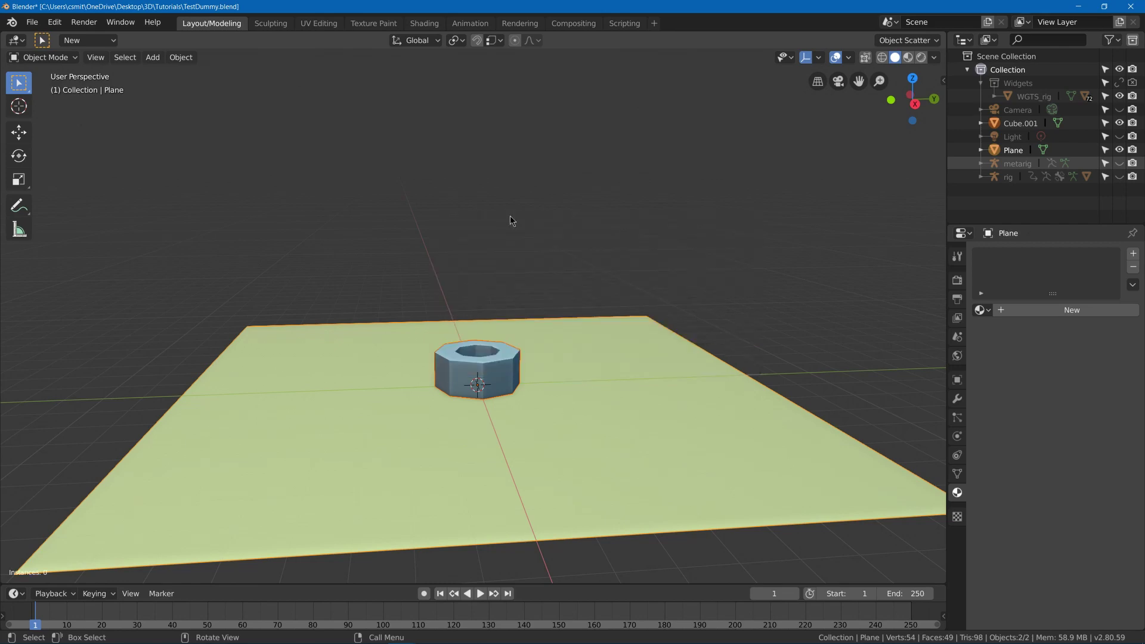
# Paint a ring of nut copies, lower the Density, adjust Scale and Randomness, and confirm the scatter
pyautogui.moveTo(580, 365)
pyautogui.mouseDown()
pyautogui.moveTo(426, 488)
pyautogui.moveTo(276, 449)
pyautogui.moveTo(327, 370)
pyautogui.moveTo(416, 335)
pyautogui.moveTo(229, 385)
pyautogui.mouseUp()
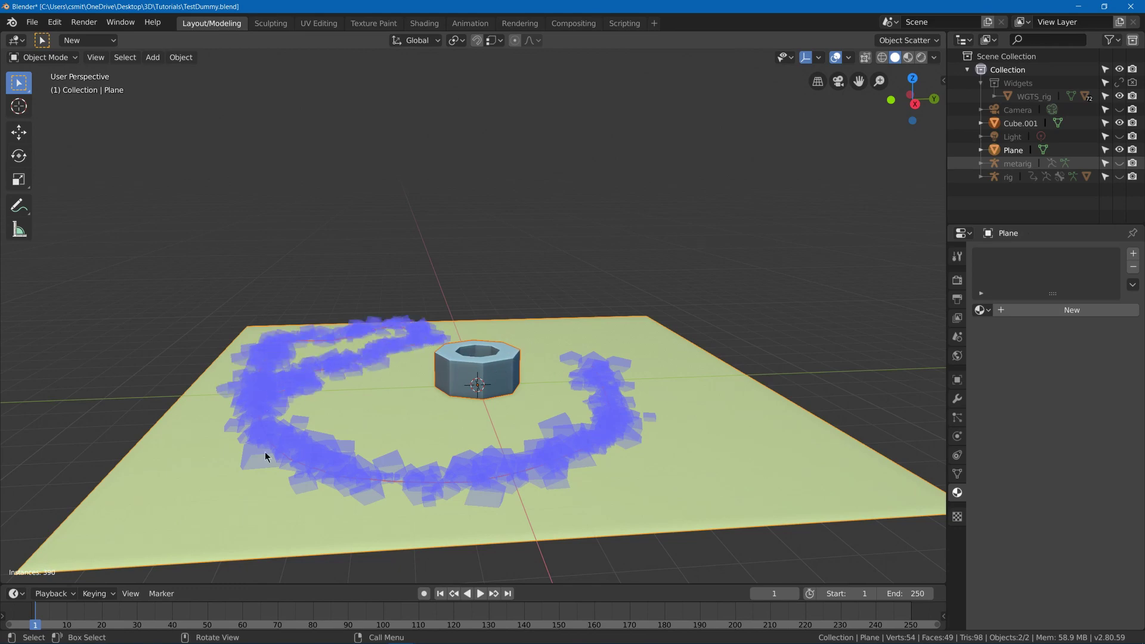
pyautogui.click(923, 42)
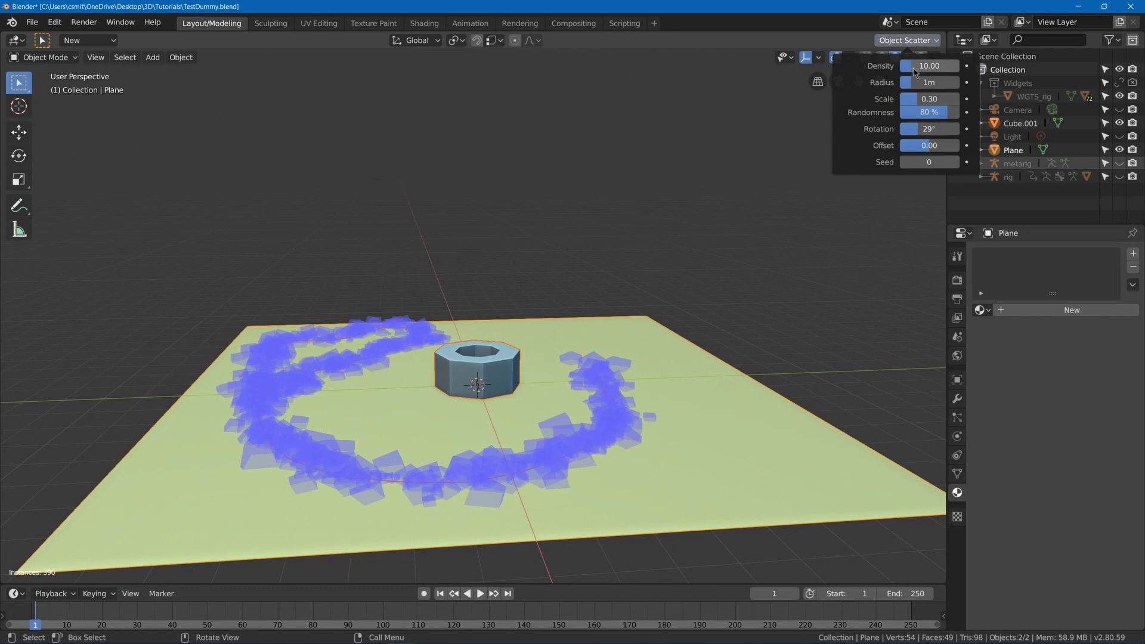
pyautogui.moveTo(915, 71)
pyautogui.mouseDown()
pyautogui.moveTo(886, 71)
pyautogui.moveTo(949, 84)
pyautogui.moveTo(927, 87)
pyautogui.mouseUp()
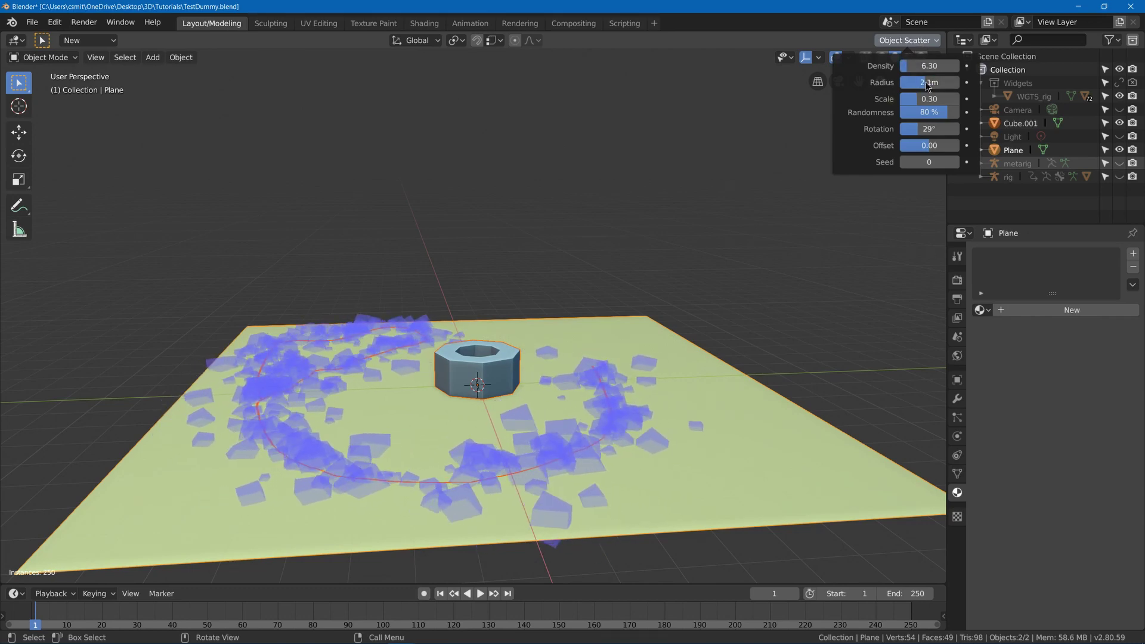
pyautogui.moveTo(931, 99); pyautogui.dragTo(940, 162)
pyautogui.press('Return')
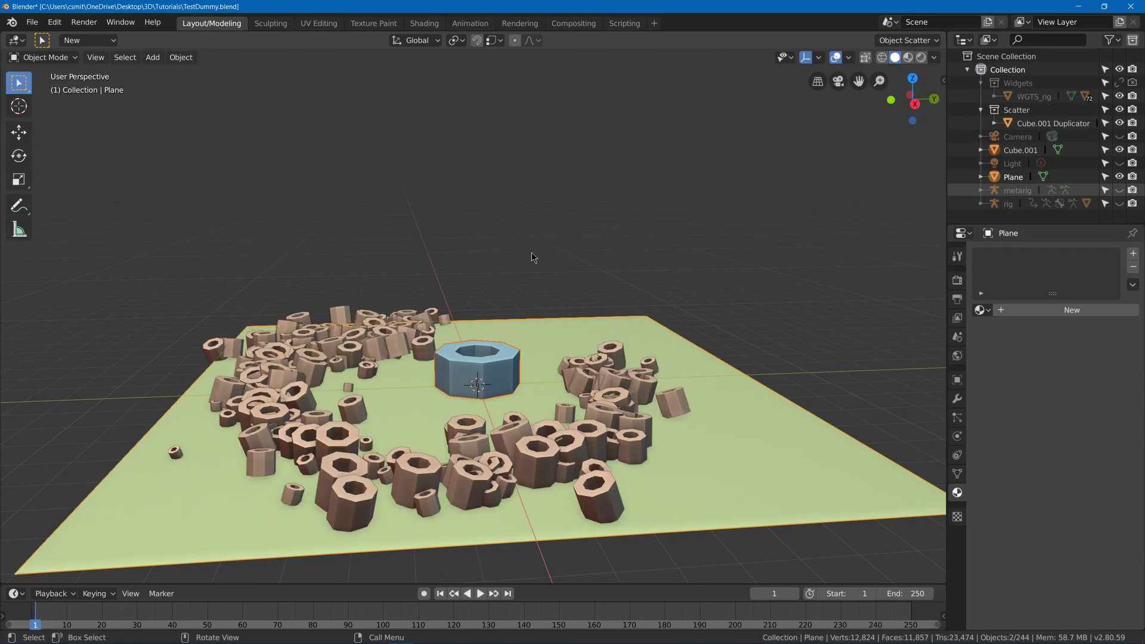
pyautogui.moveTo(525, 268); pyautogui.dragTo(597, 393, button='middle')
pyautogui.moveTo(422, 406); pyautogui.dragTo(299, 275, button='middle')
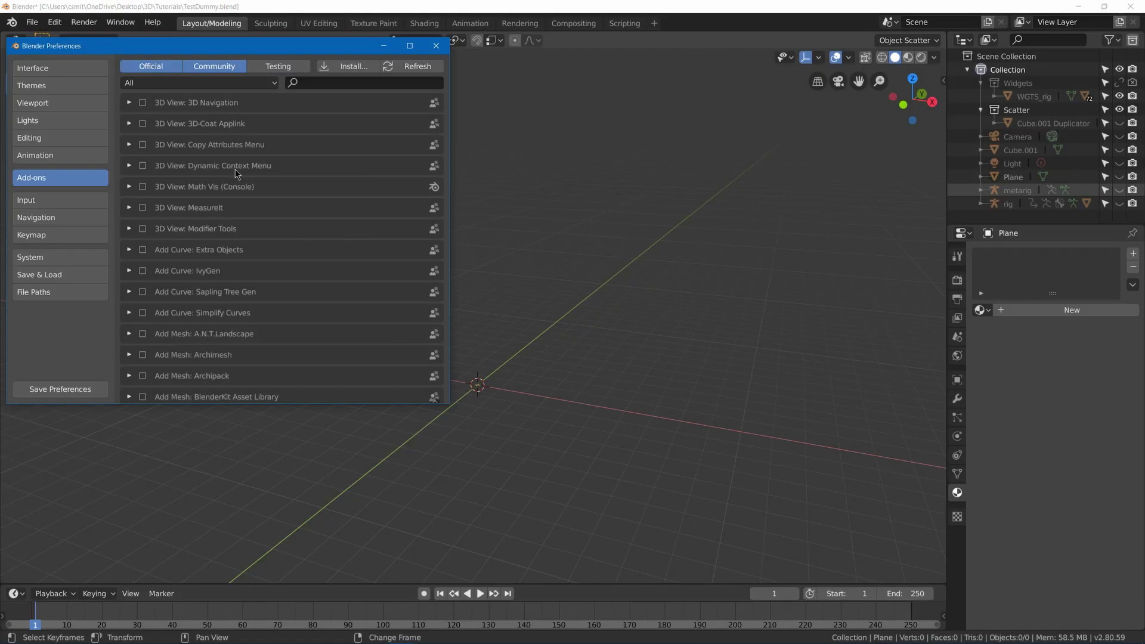
# Set the add-ons category filter from All to Add Curve
pyautogui.click(237, 86)
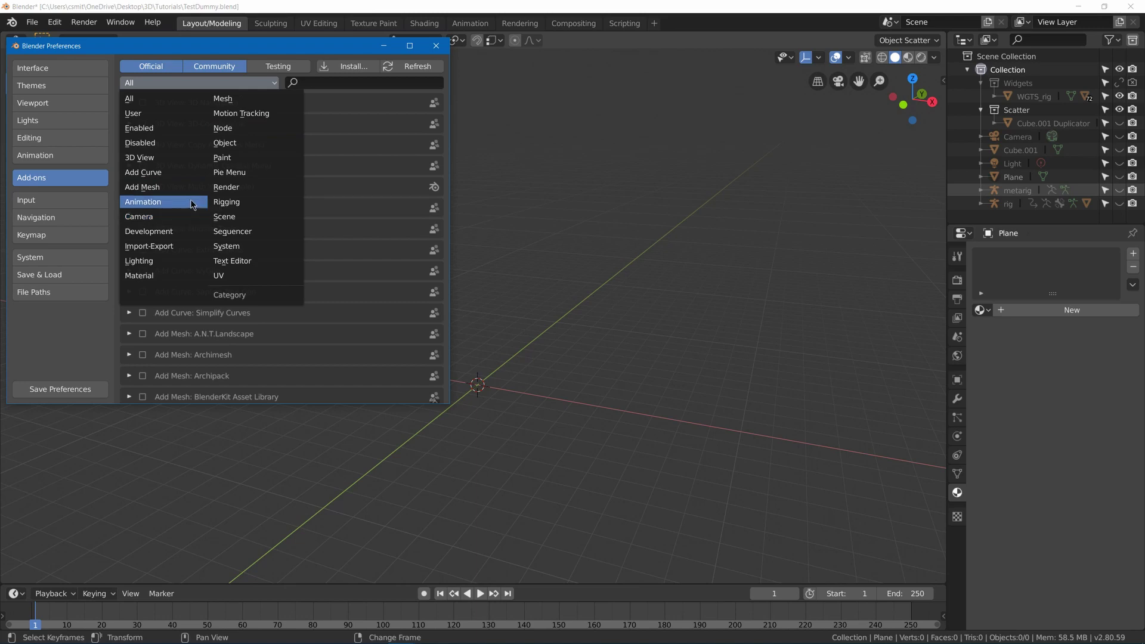
pyautogui.click(160, 100)
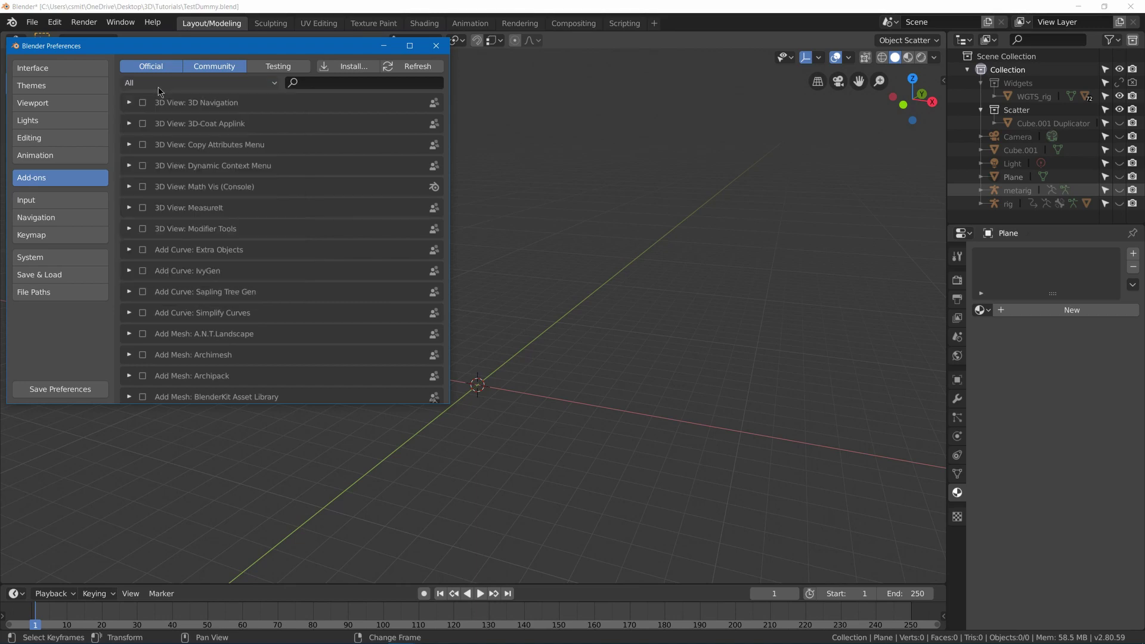
pyautogui.click(159, 79)
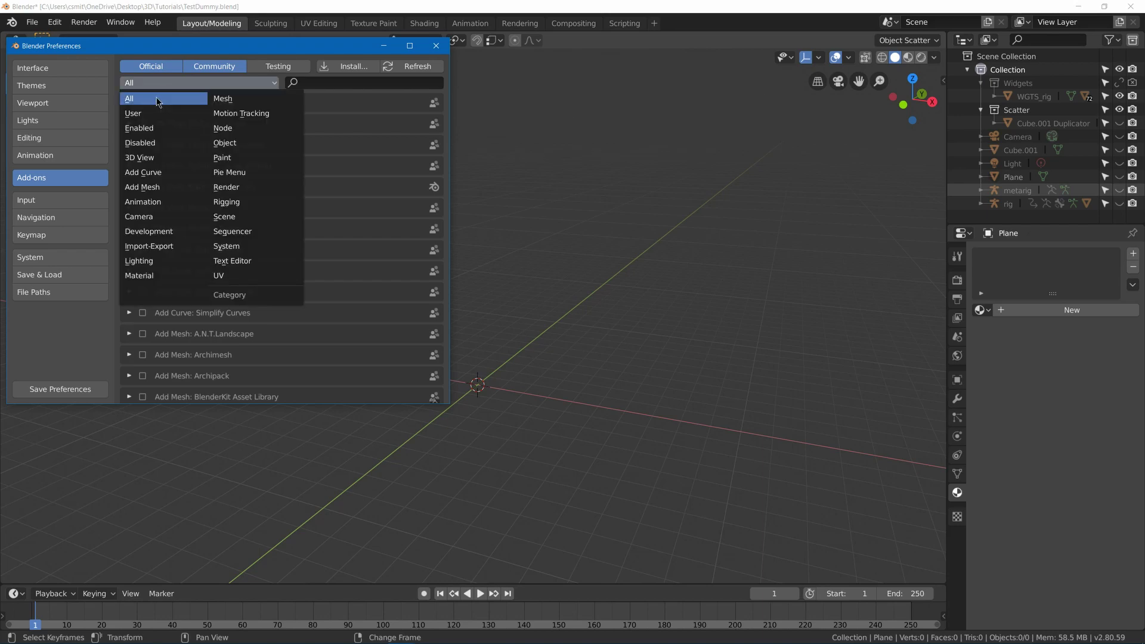
pyautogui.click(164, 173)
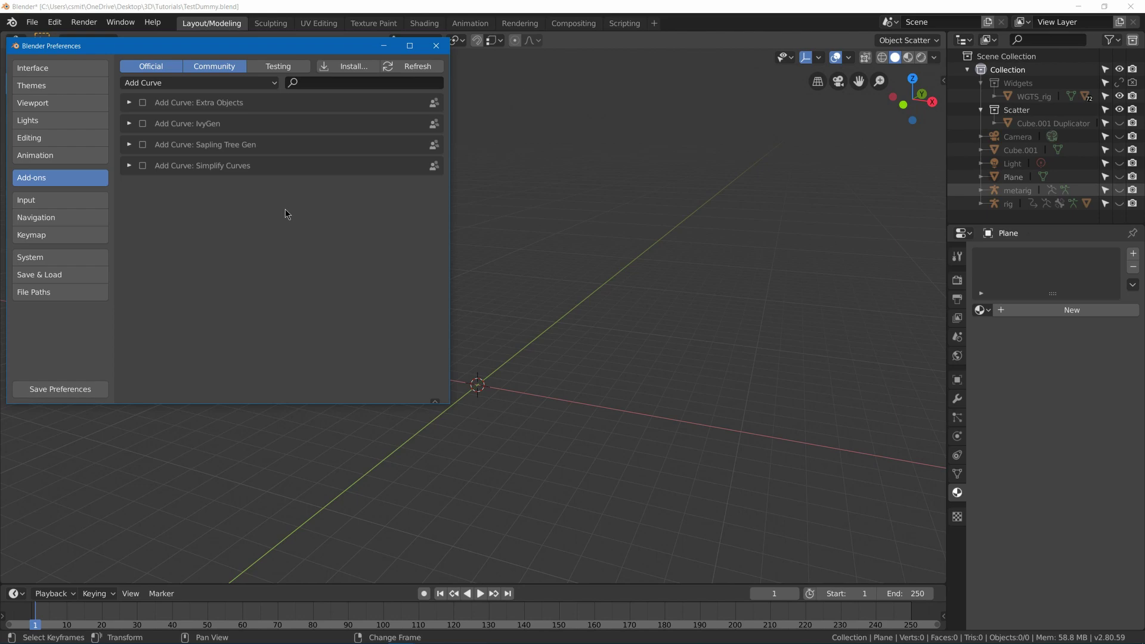
pyautogui.click(251, 83)
# Choose Add Mesh, then expand and collapse the BlenderKit Asset Library and BoltFactory details
pyautogui.click(173, 187)
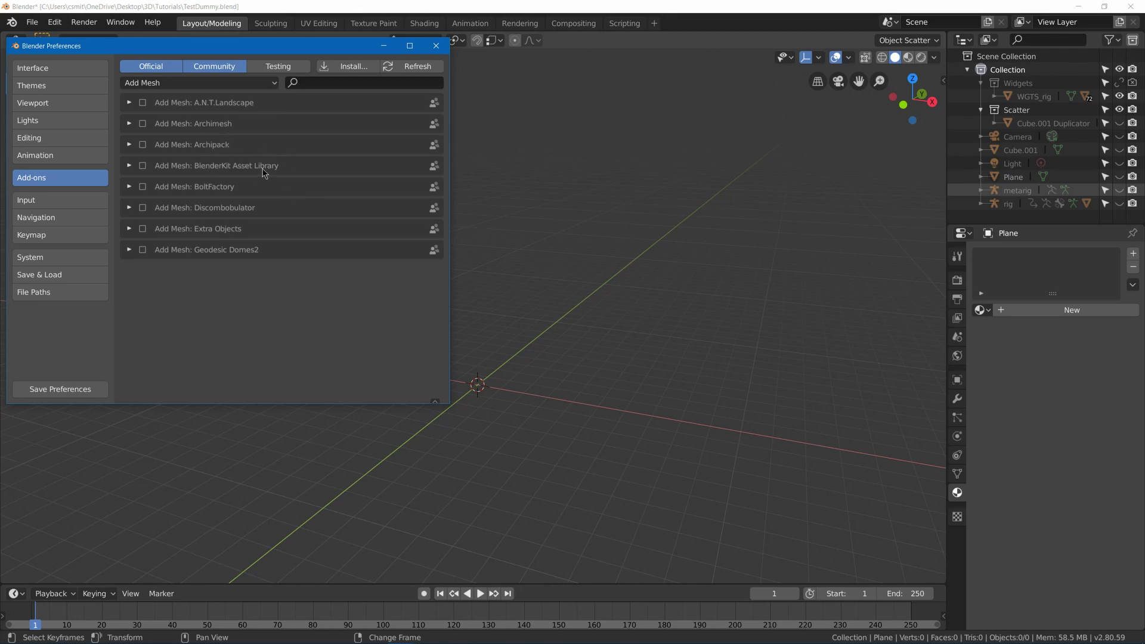
pyautogui.click(129, 166)
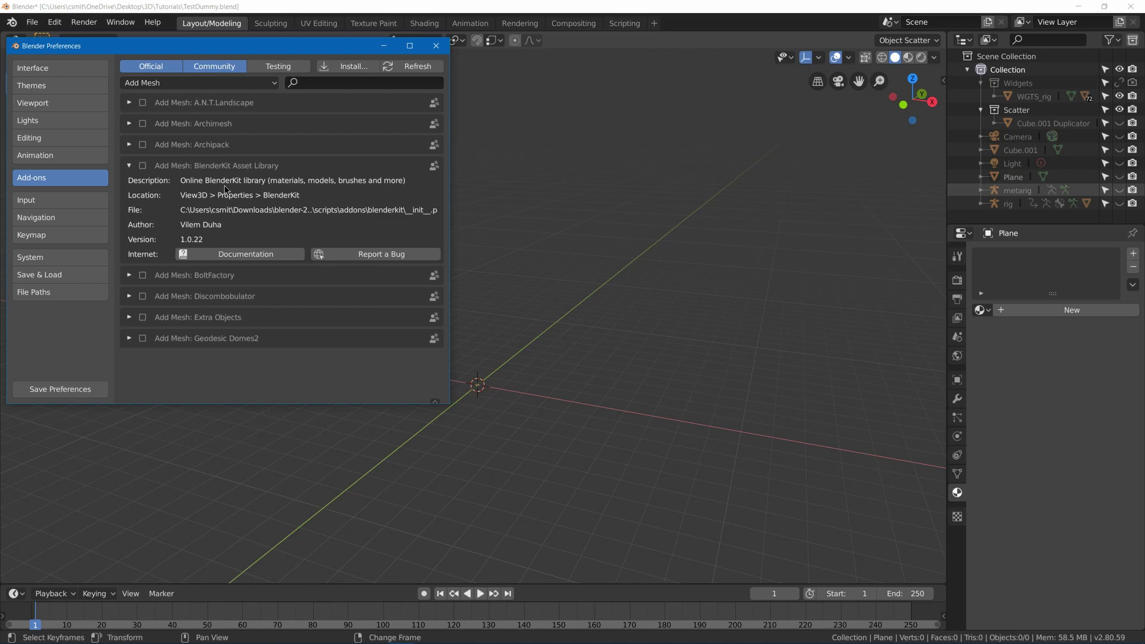
pyautogui.click(128, 166)
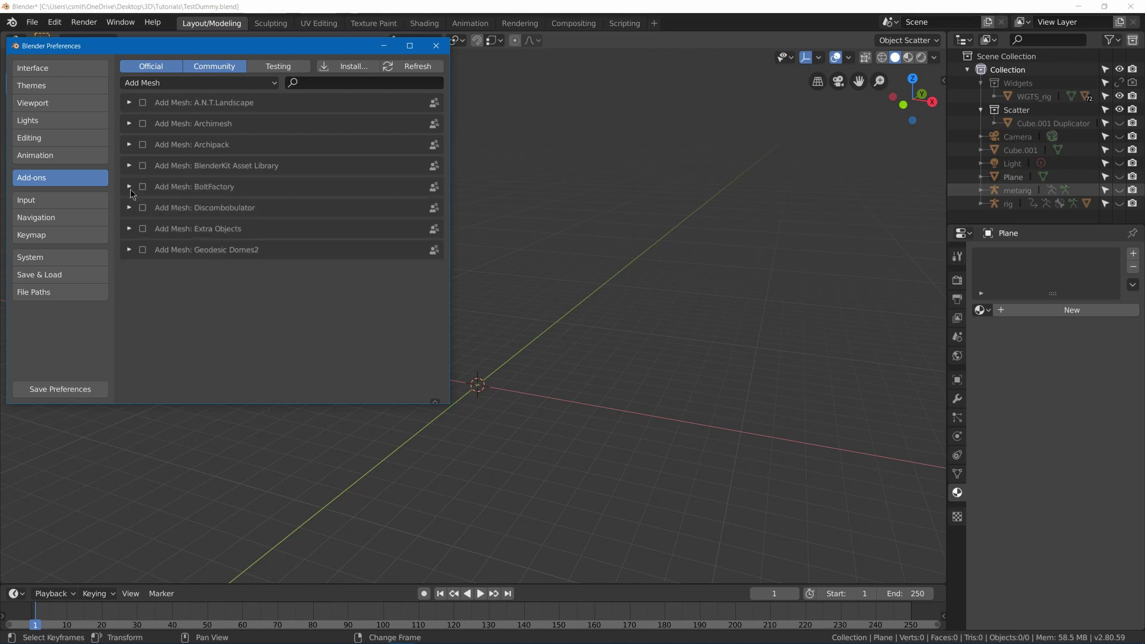
pyautogui.click(129, 187)
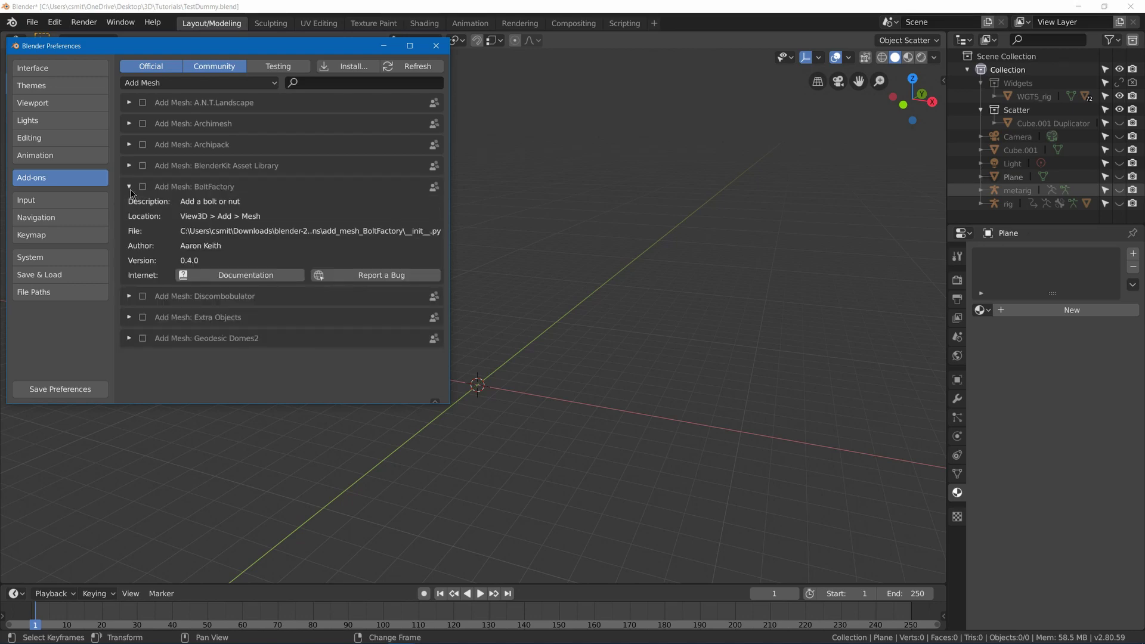
pyautogui.click(129, 187)
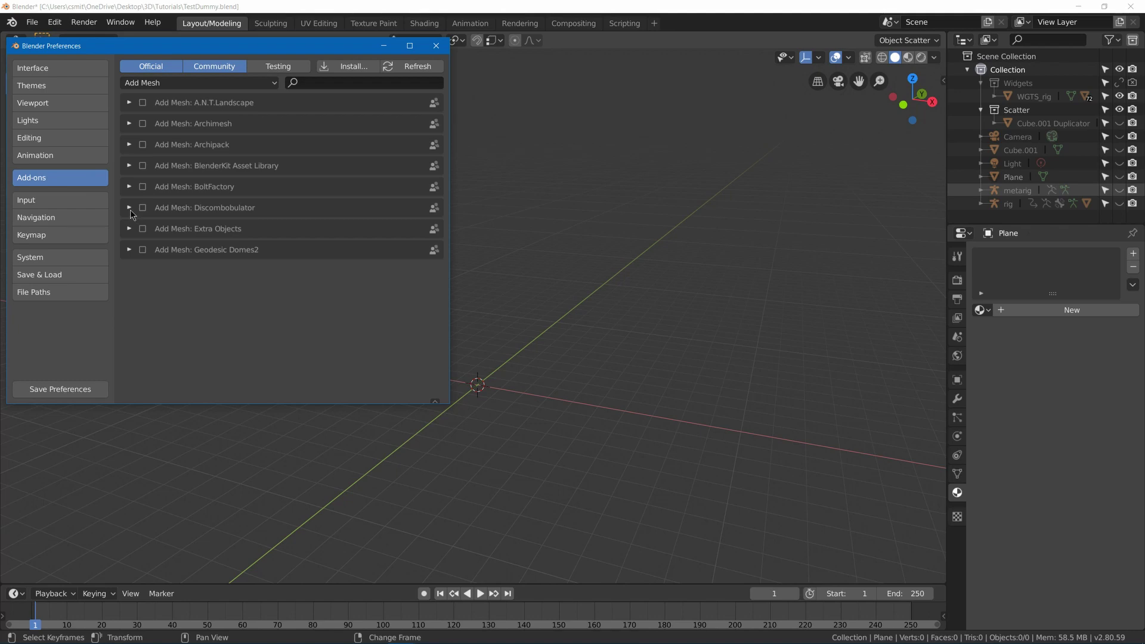
# Expand and collapse the Discombobulator details, then expand Geodesic Domes2's details (version 0.3.3)
pyautogui.click(130, 209)
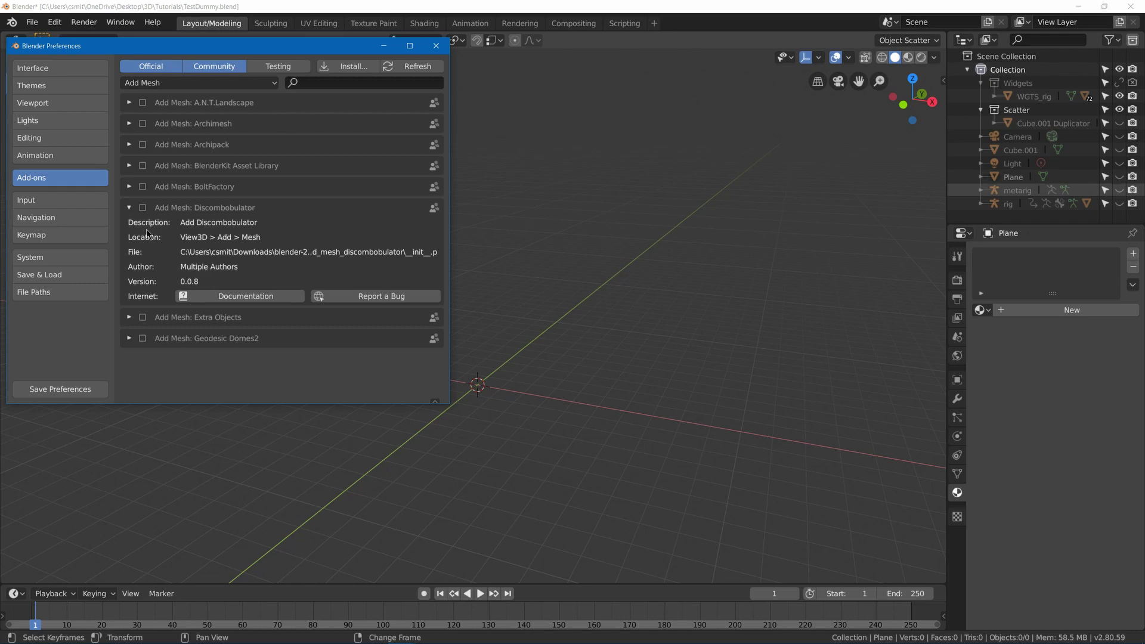
pyautogui.click(129, 208)
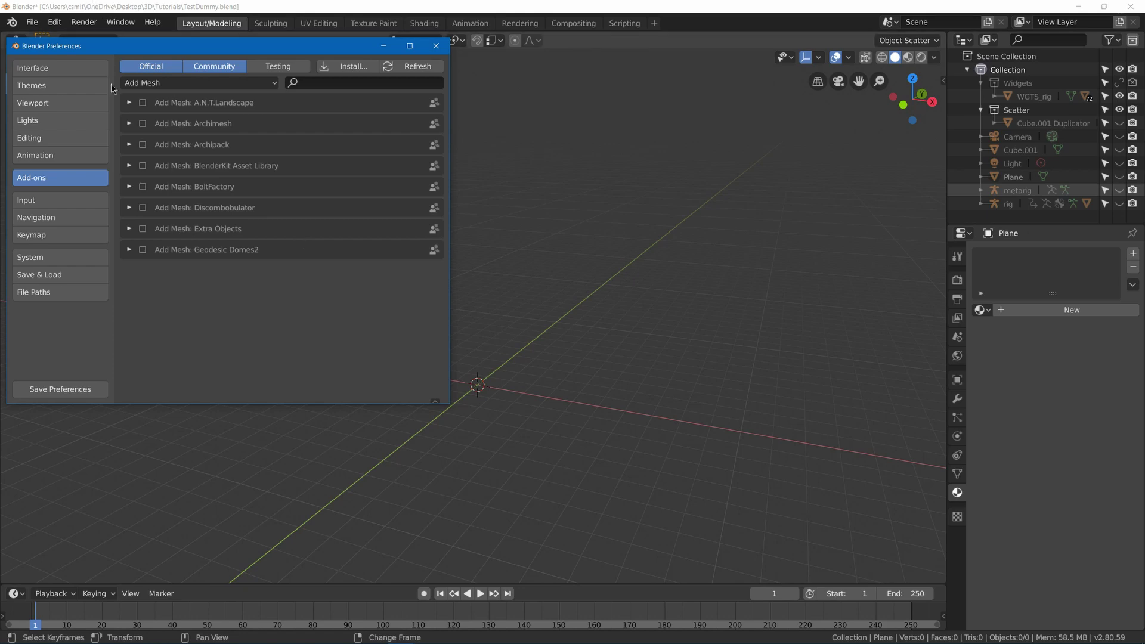
pyautogui.click(127, 252)
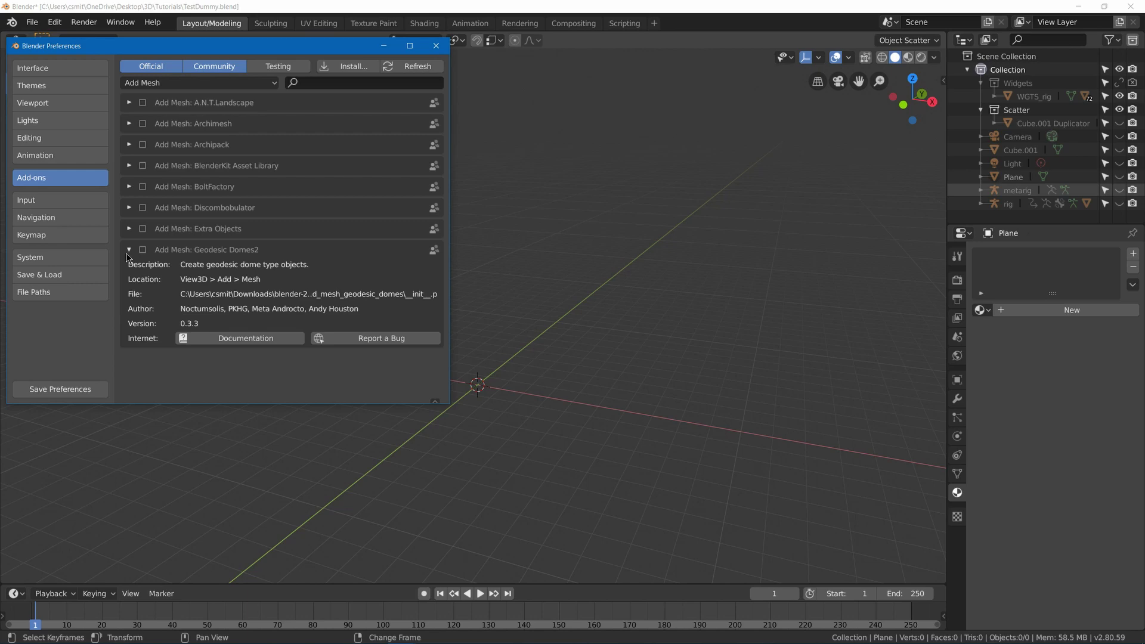
# Collapse the Geodesic Domes2 details and bring the main window's empty viewport to the front
pyautogui.click(128, 251)
pyautogui.click(544, 234)
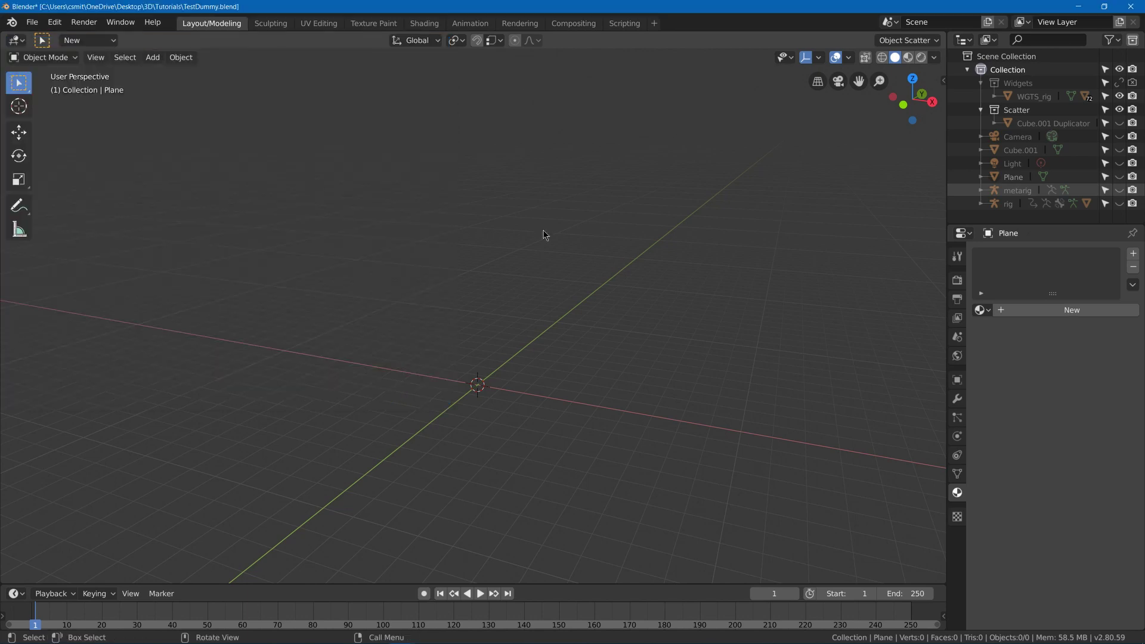